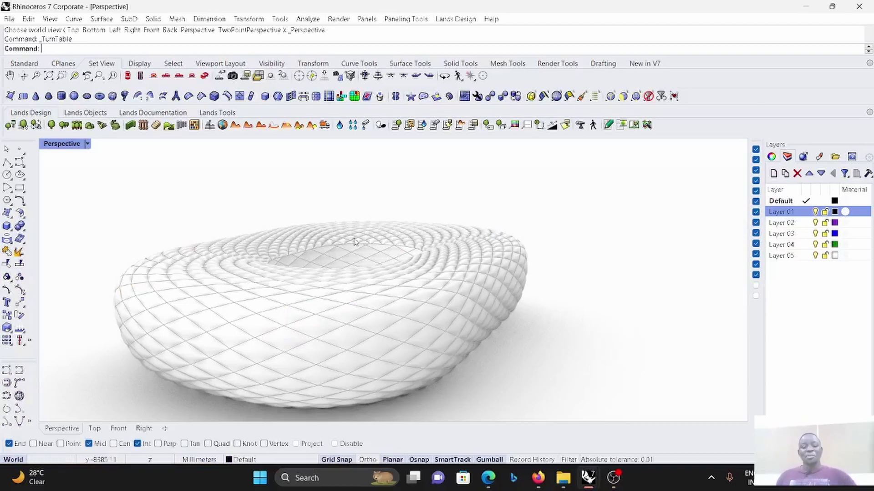
Examine the finished stadium model from different sides using orbiting and the TurnTable rotation.
right_drag(372, 225, 326, 342)
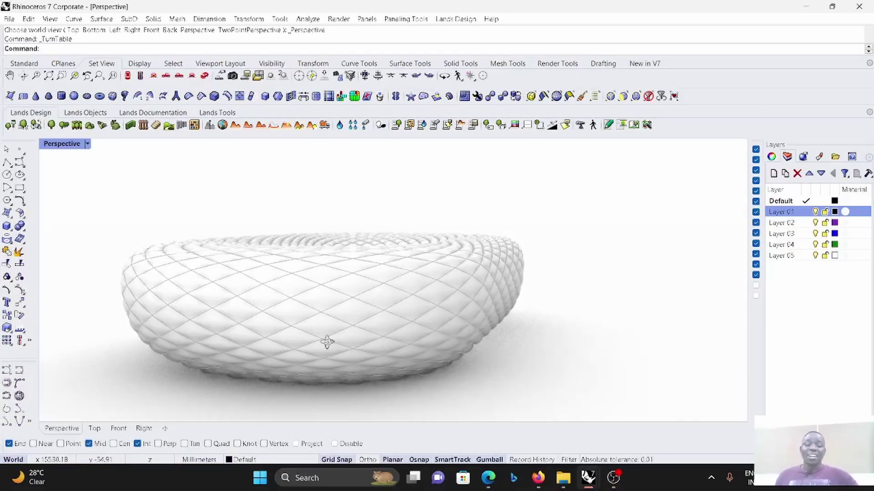
click(444, 77)
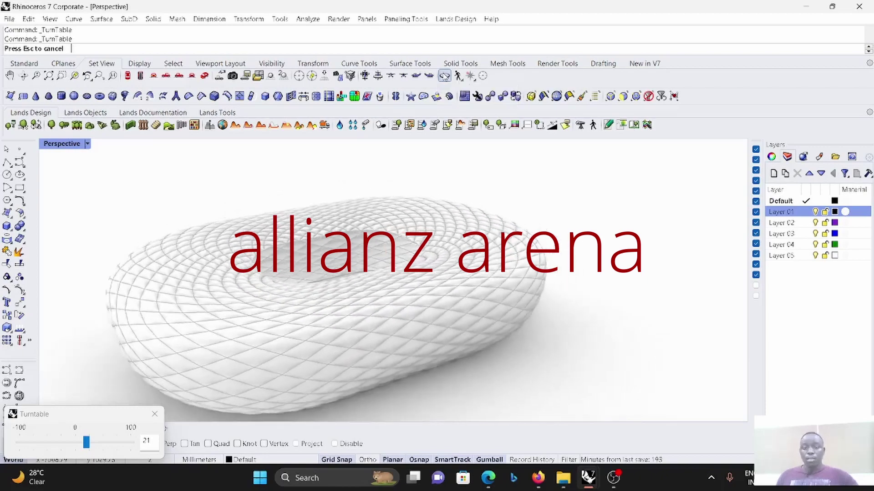
key(Escape)
click(444, 77)
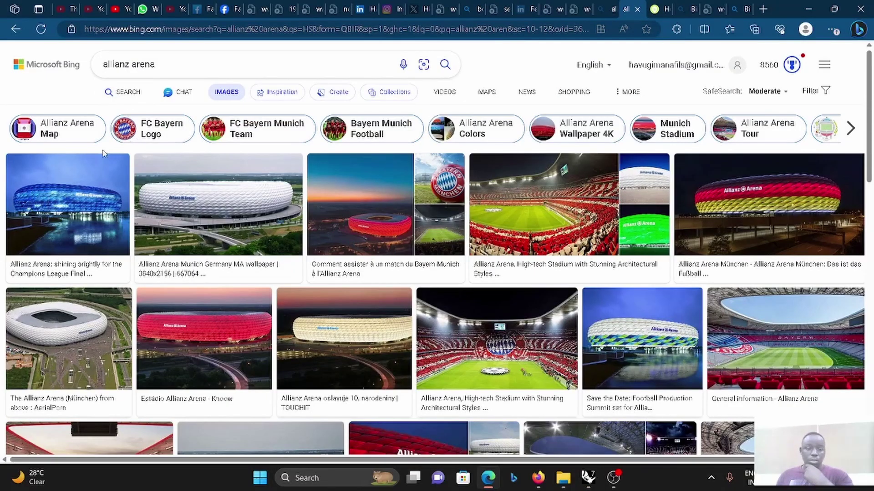
Browse the Allianz Arena image results in the web browser for the stadium's shape and facade pattern.
scroll(364, 153, down, 15)
scroll(364, 153, down, 3)
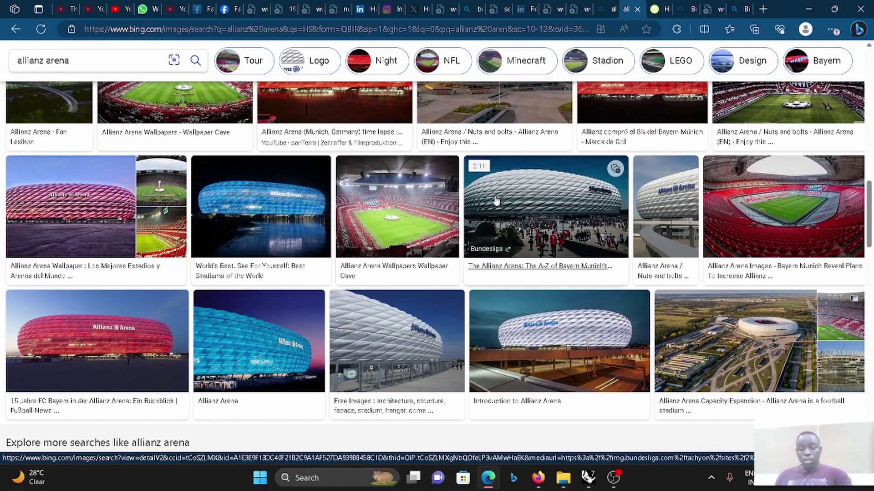
click(808, 9)
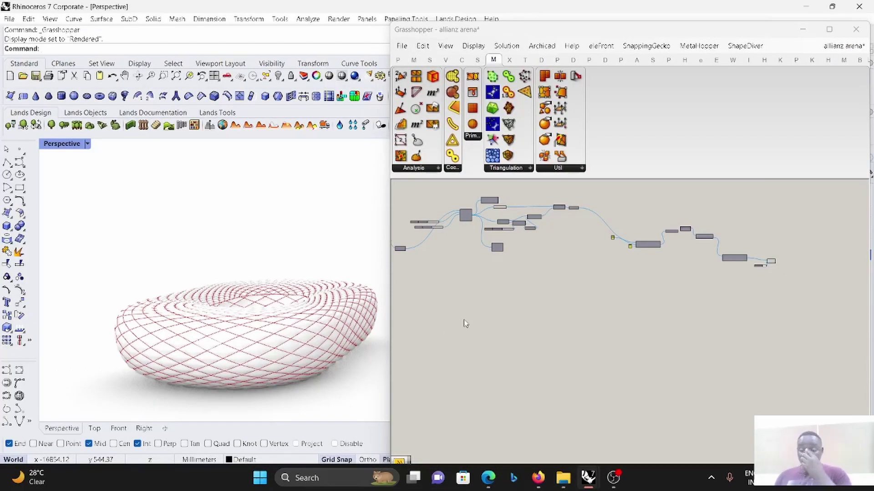
Disable all components of the existing allianz arena definition in Grasshopper.
scroll(557, 234, down, 4)
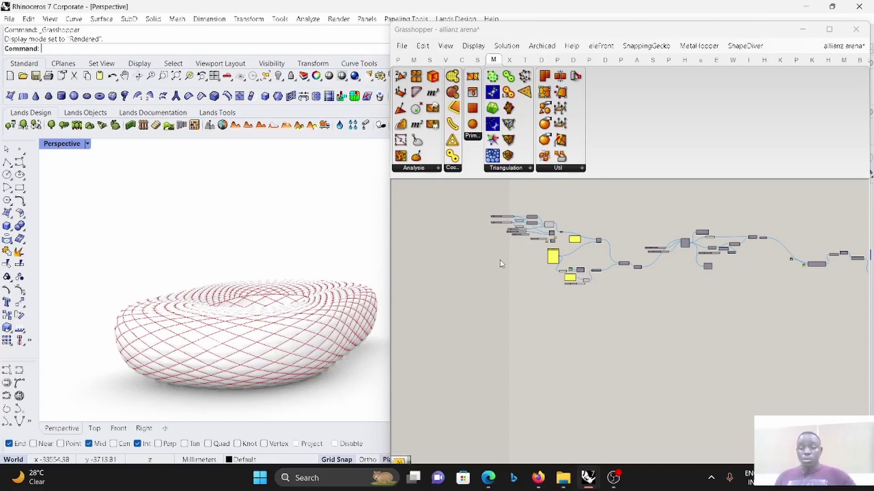
scroll(584, 267, down, 2)
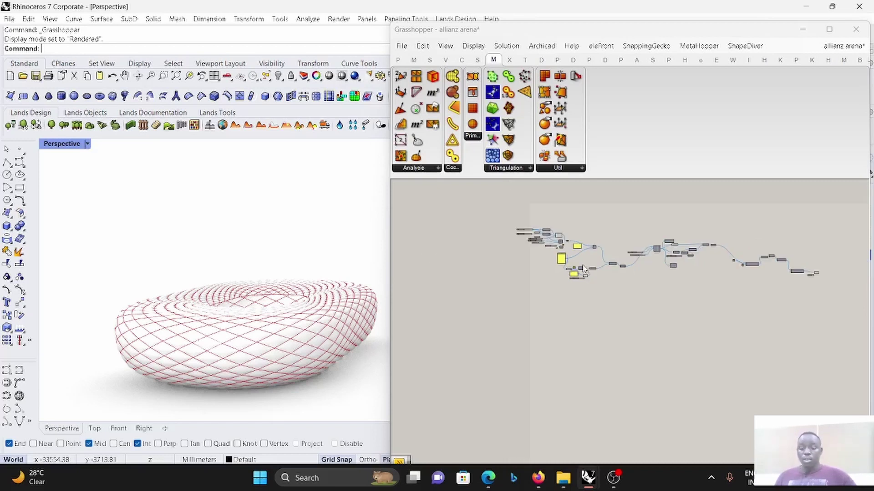
scroll(587, 258, down, 1)
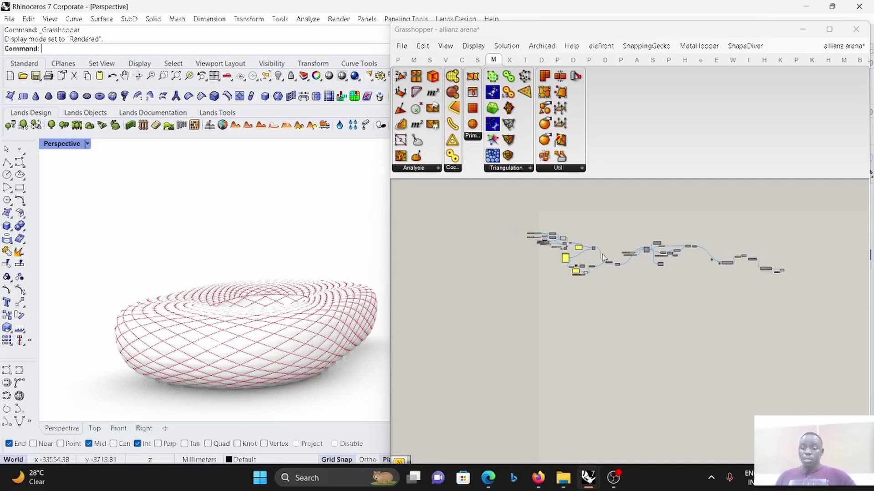
drag(813, 297, 449, 191)
right_click(631, 206)
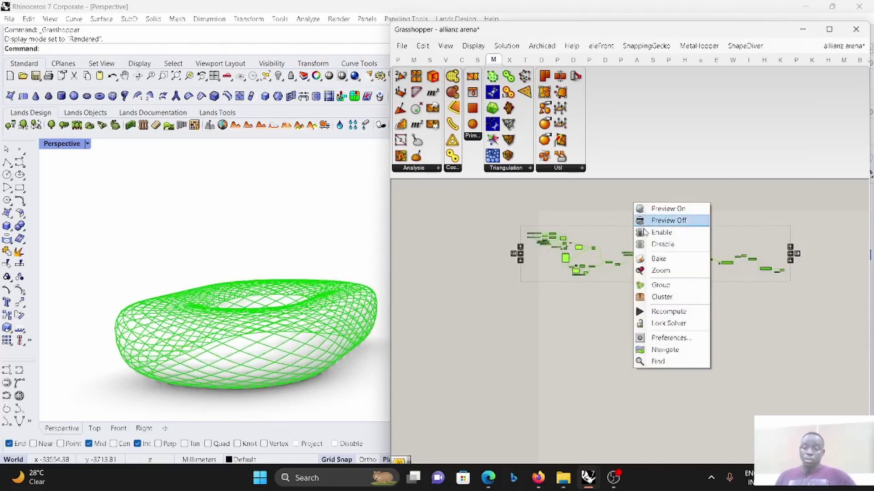
click(662, 244)
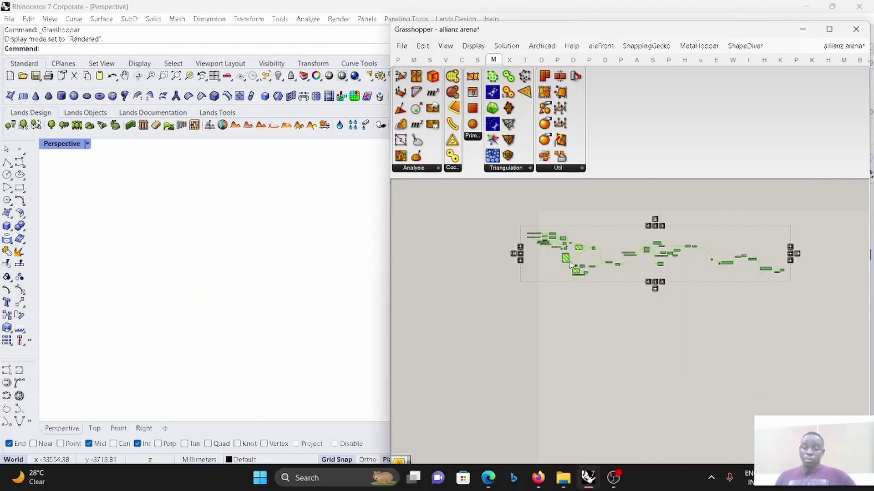
Add a Rectangle component to an empty area of the Grasshopper canvas.
double_click(600, 342)
text(rect)
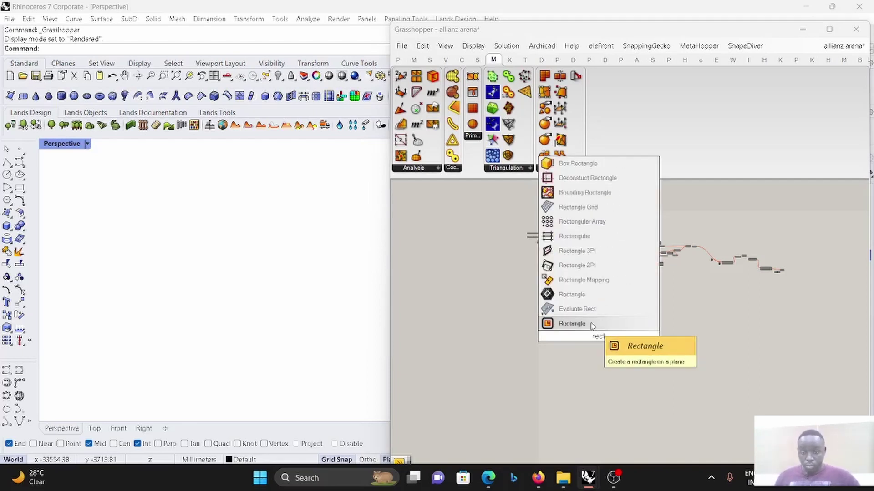
key(Return)
Change the Rhino Perspective viewport to the Ghosted display mode.
double_click(476, 367)
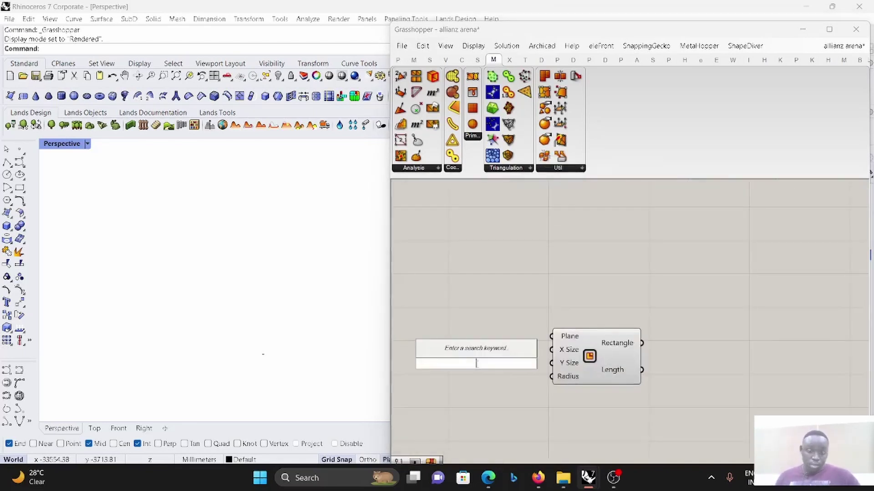
click(397, 60)
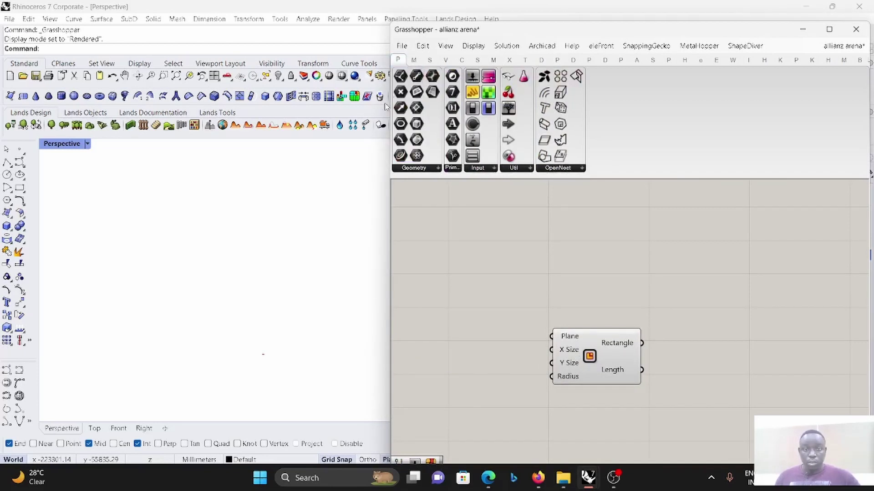
click(87, 144)
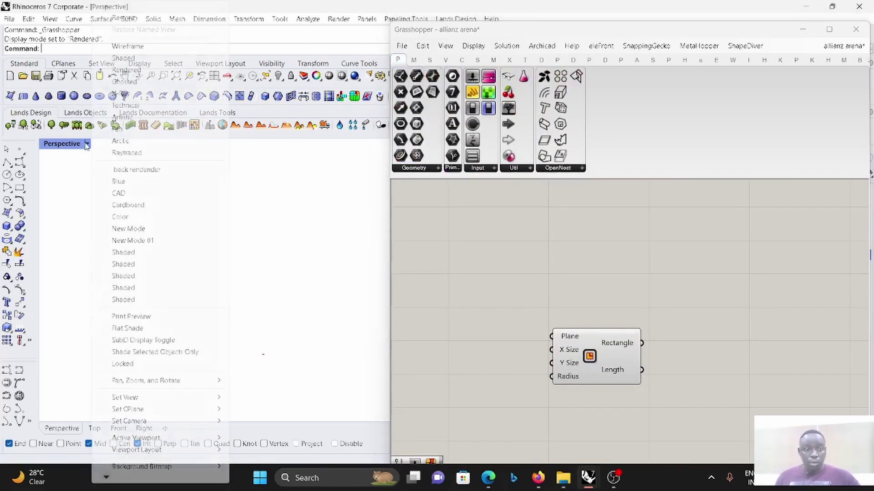
click(124, 82)
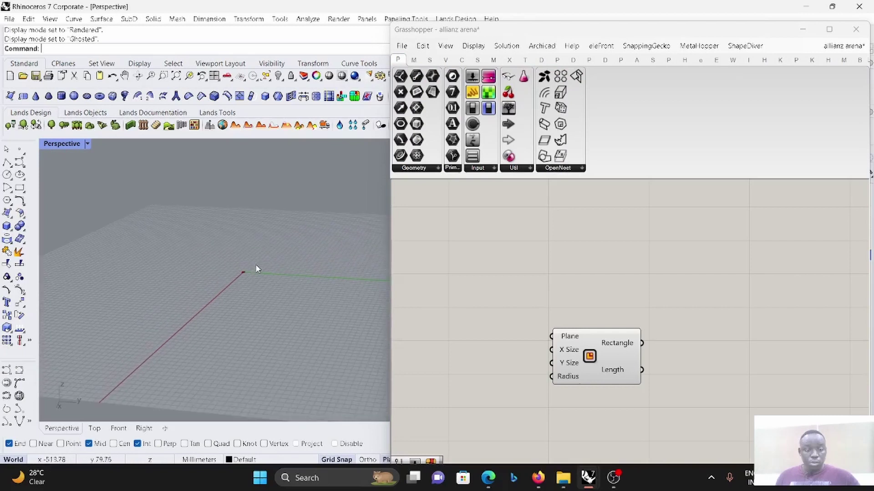
Add a Construct Domain component and connect its Domain output to the Rectangle's X Size.
double_click(463, 313)
click(414, 60)
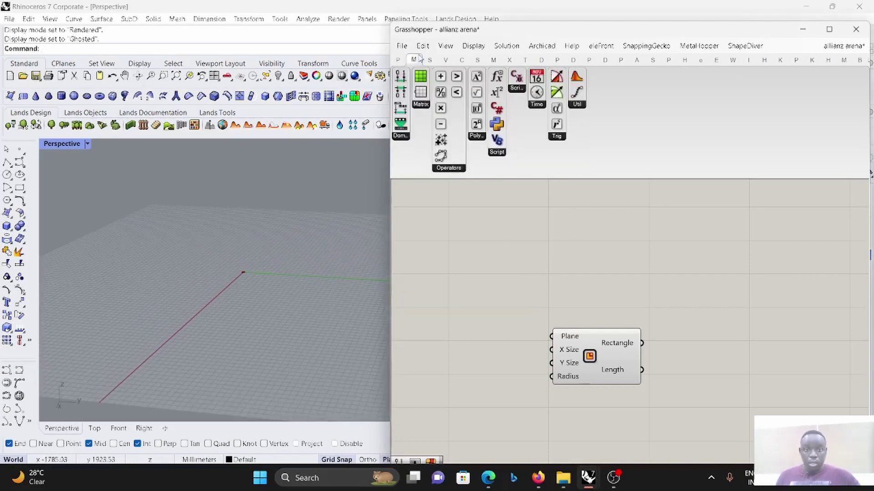
click(401, 78)
click(484, 329)
scroll(562, 353, up, 2)
drag(551, 351, 493, 376)
Duplicate the Construct Domain component, connect the copy to the Rectangle's Y Size, and realign the Rectangle component.
key(ctrl+c)
key(ctrl+v)
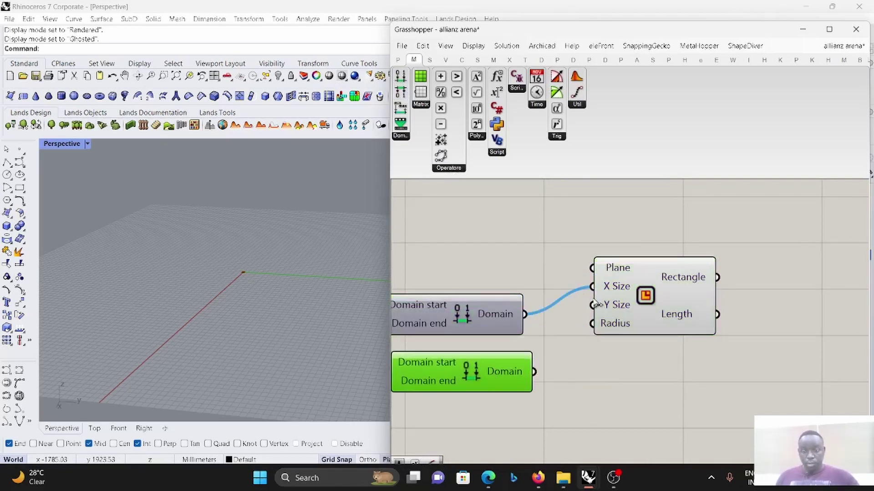
drag(593, 301, 532, 373)
scroll(645, 293, down, 5)
scroll(648, 296, up, 2)
drag(639, 300, 674, 337)
scroll(680, 315, down, 2)
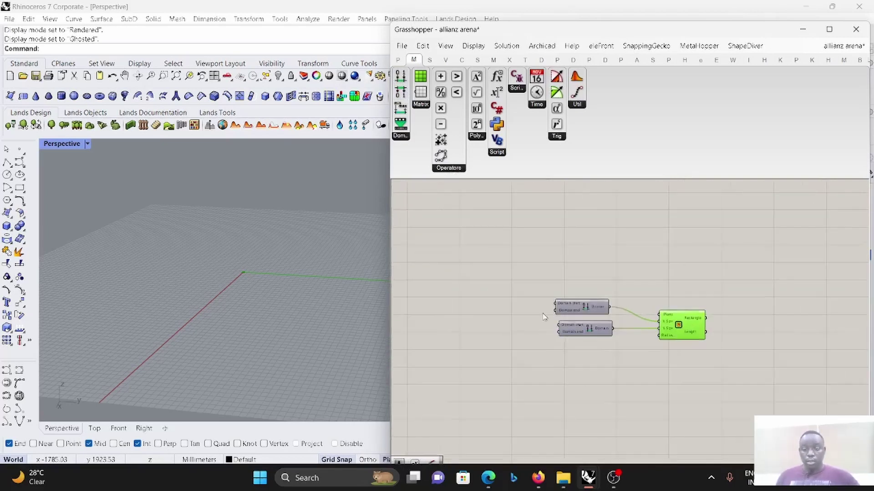
Add a number slider with the value 20000 and place it beside the upper Construct Domain component.
scroll(529, 315, up, 2)
double_click(460, 299)
text(4)
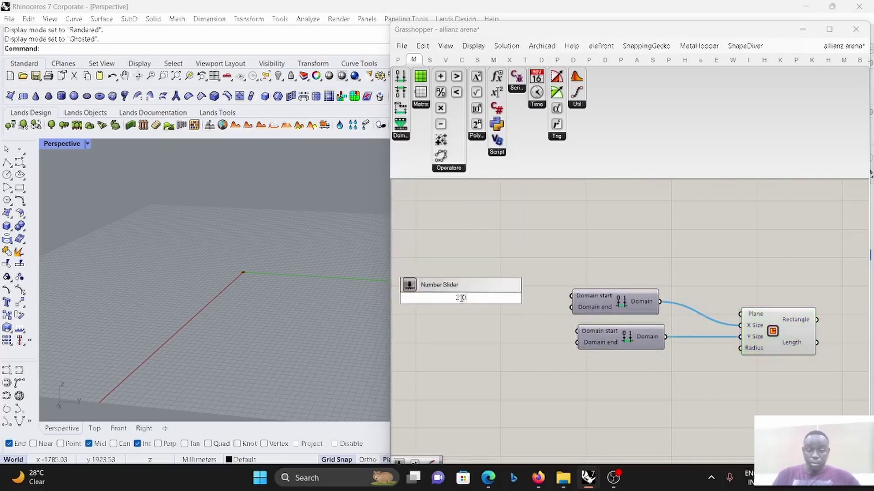
key(BackSpace)
key(BackSpace)
key(BackSpace)
text(2)
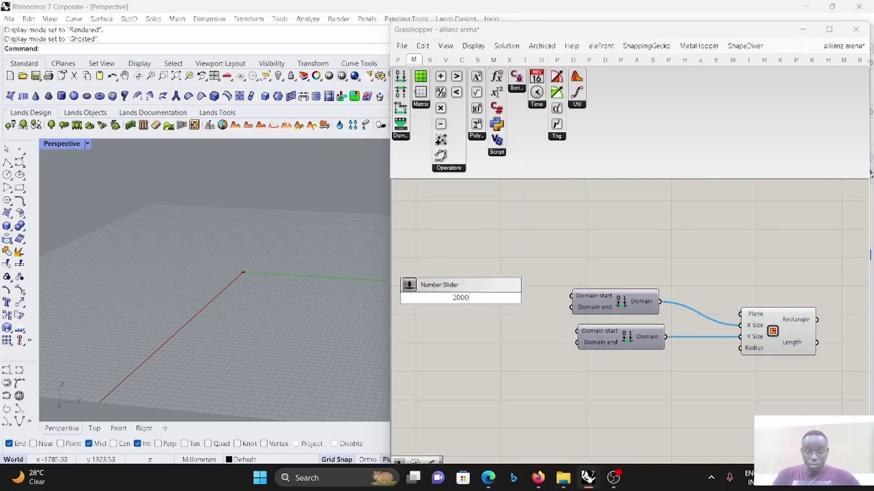
key(Return)
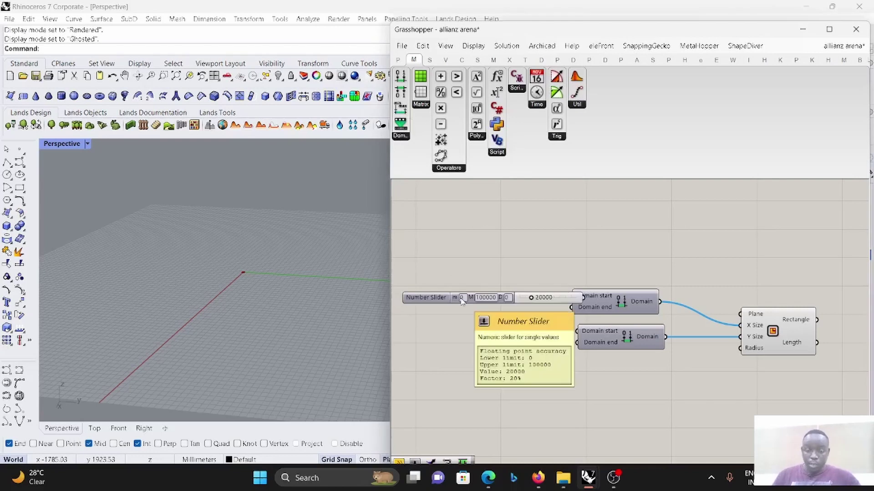
drag(553, 294, 511, 294)
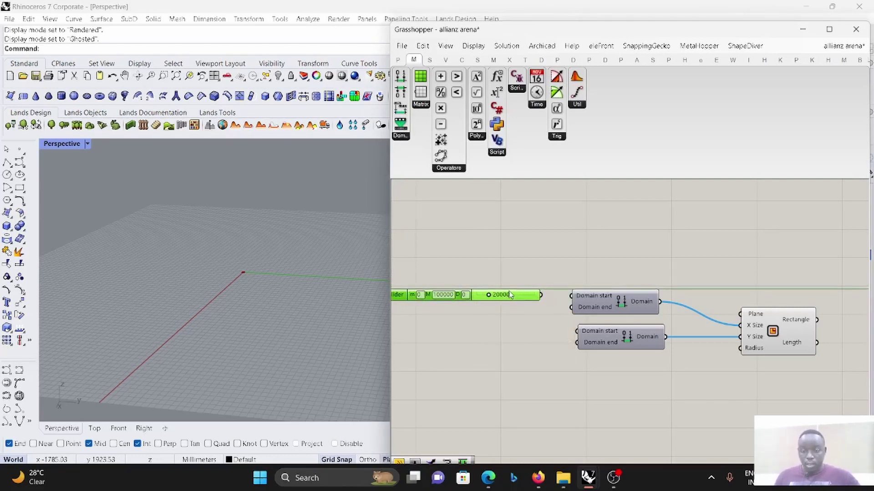
Add a Negative component fed by the slider, and wire the slider to the upper domain's start and the negative result to its end.
double_click(531, 309)
text(neg)
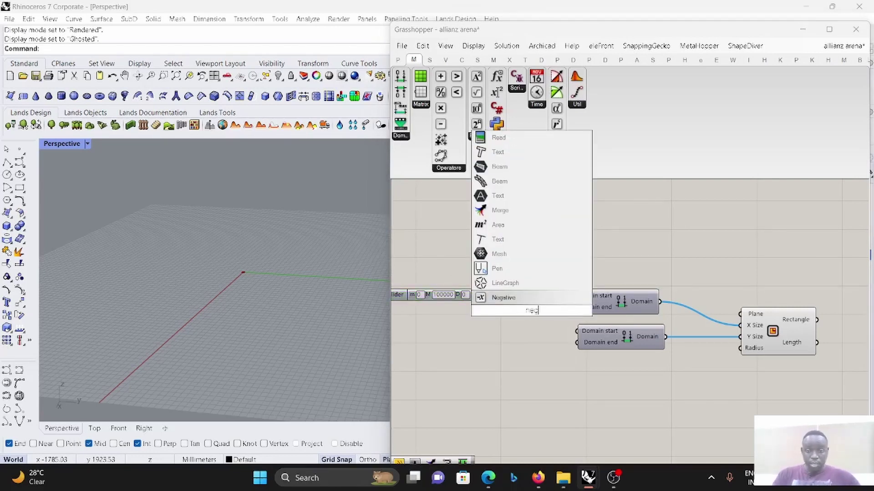
key(Return)
scroll(502, 297, up, 5)
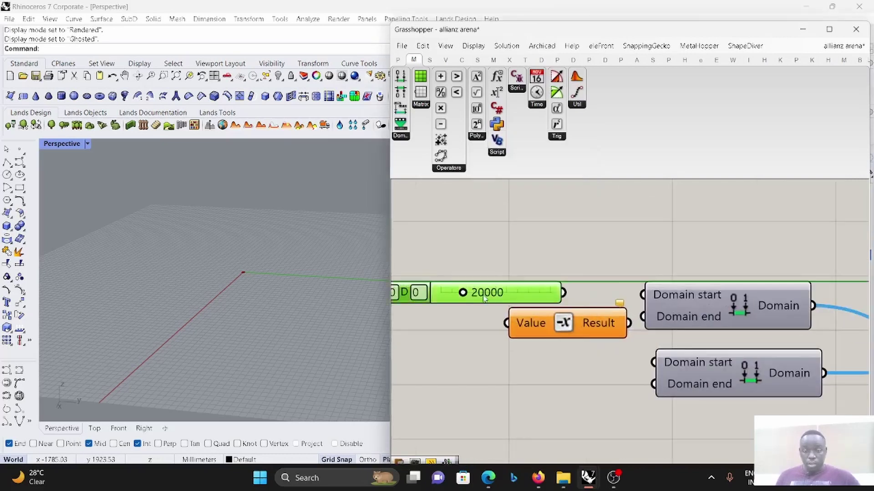
drag(500, 294, 492, 331)
drag(714, 324, 663, 333)
drag(697, 281, 500, 290)
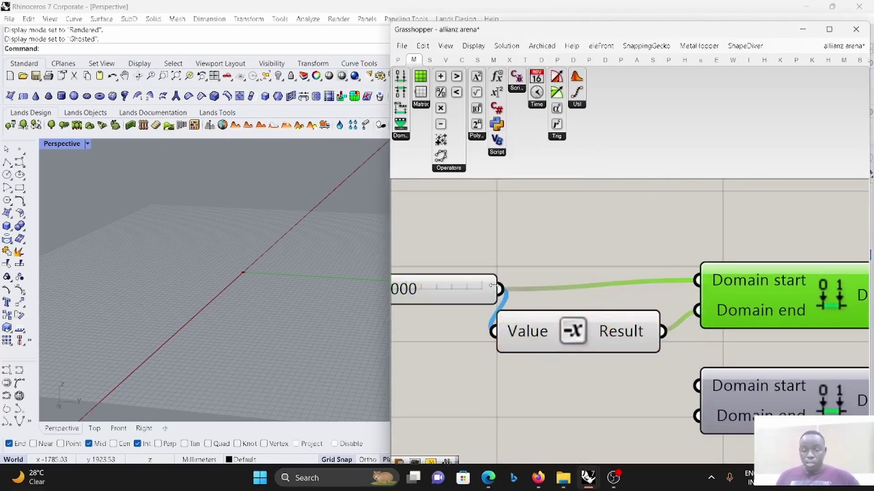
Duplicate the number slider and Negative component together and place the copies below the originals.
scroll(592, 282, down, 2)
scroll(642, 324, down, 3)
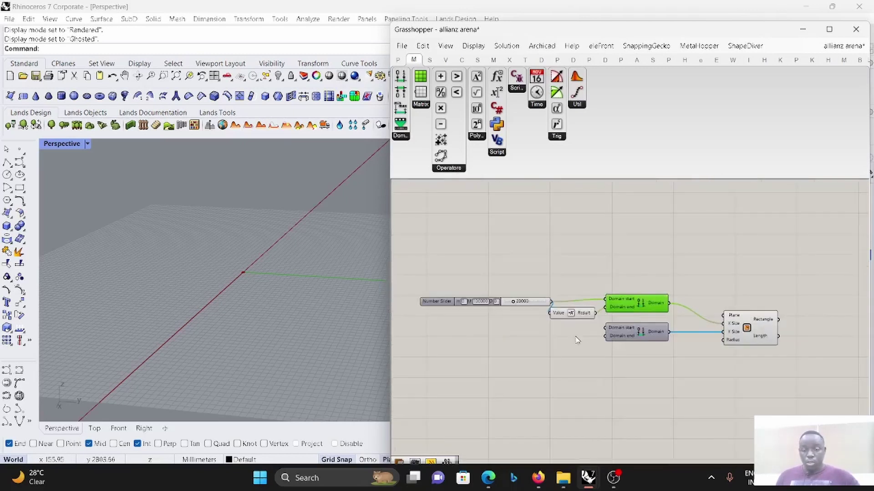
drag(575, 336, 480, 286)
drag(527, 301, 531, 306)
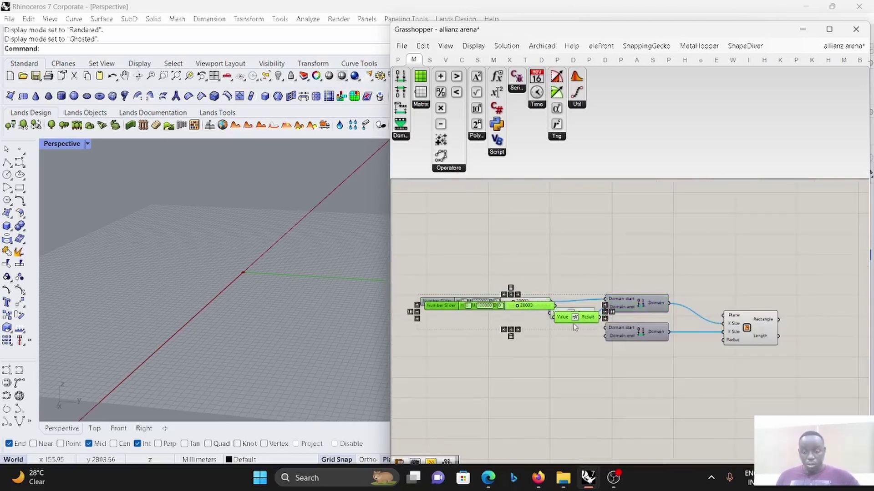
drag(573, 326, 574, 357)
Connect the duplicated slider to the lower domain's start and the duplicated Negative result to its end.
scroll(655, 330, up, 3)
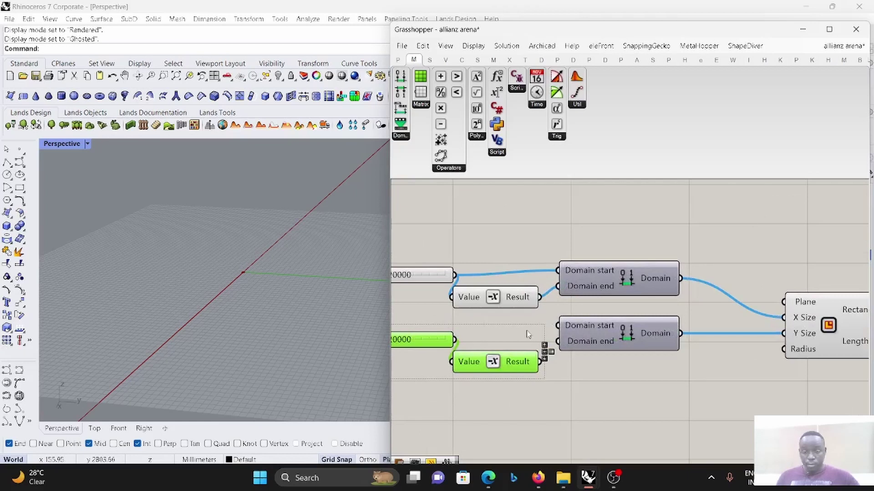
mouse_move(458, 339)
mouse_down()
mouse_move(546, 317)
mouse_move(471, 341)
mouse_up()
drag(568, 345, 559, 341)
Shrink the rectangle with the number sliders, setting the Y domain value to 5517 and the X domain value to 4612.
scroll(249, 309, down, 6)
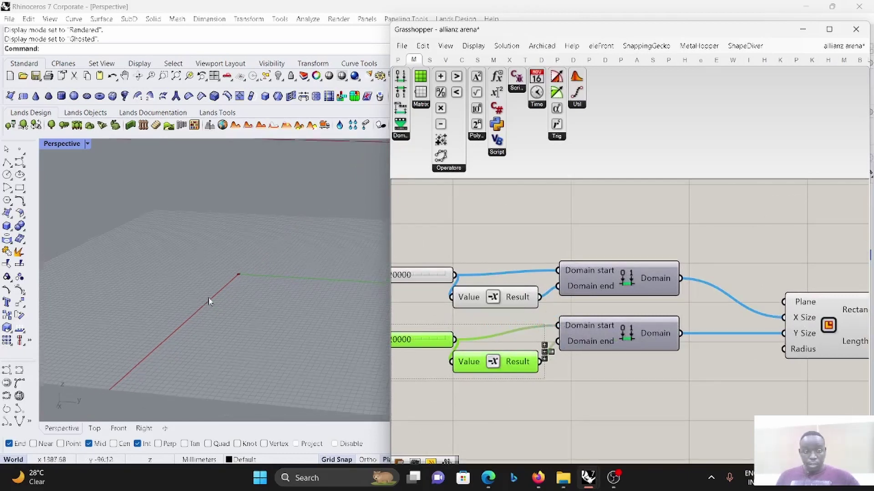
scroll(273, 314, up, 2)
scroll(564, 323, down, 3)
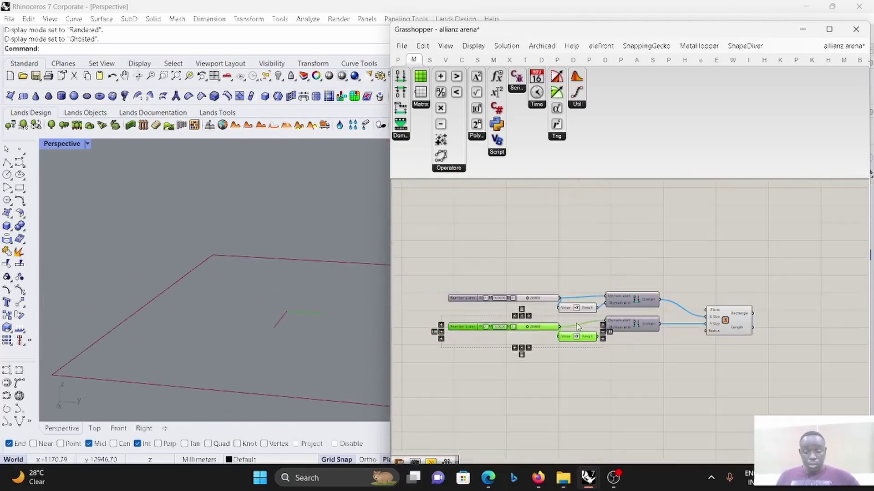
scroll(577, 311, up, 5)
drag(524, 320, 503, 320)
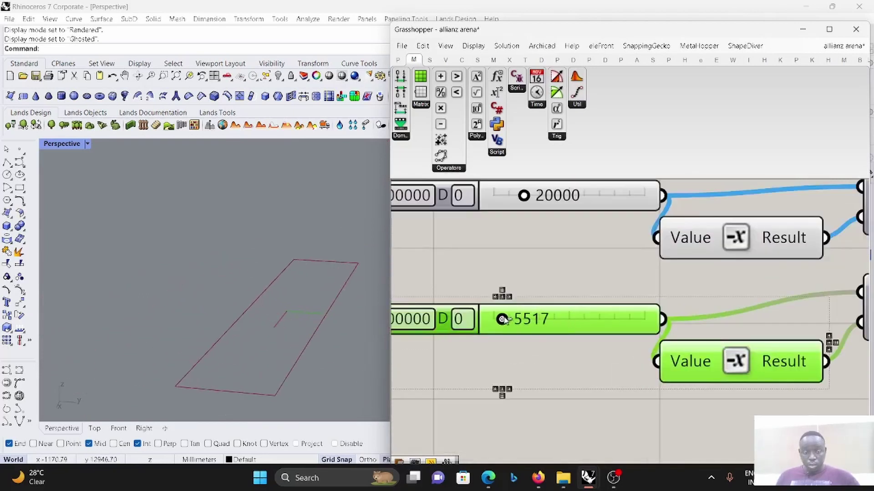
drag(525, 197, 503, 198)
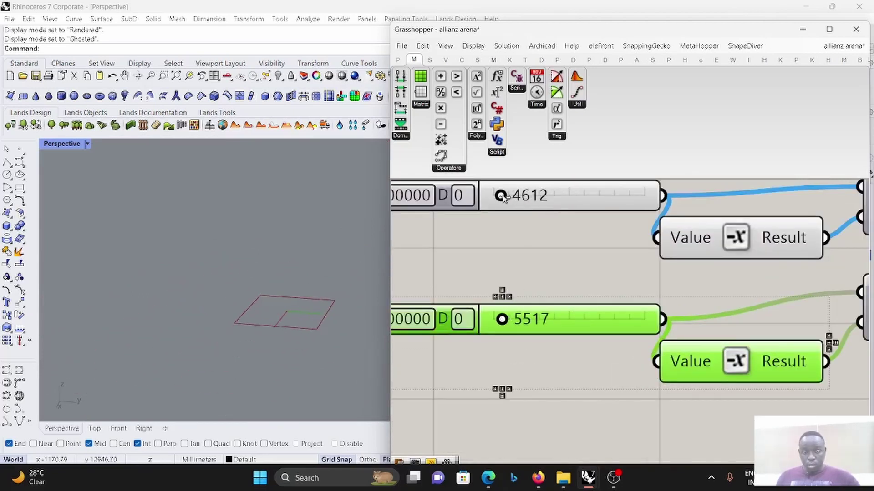
scroll(246, 344, up, 2)
right_drag(276, 347, 320, 366)
scroll(296, 350, up, 3)
scroll(635, 299, down, 5)
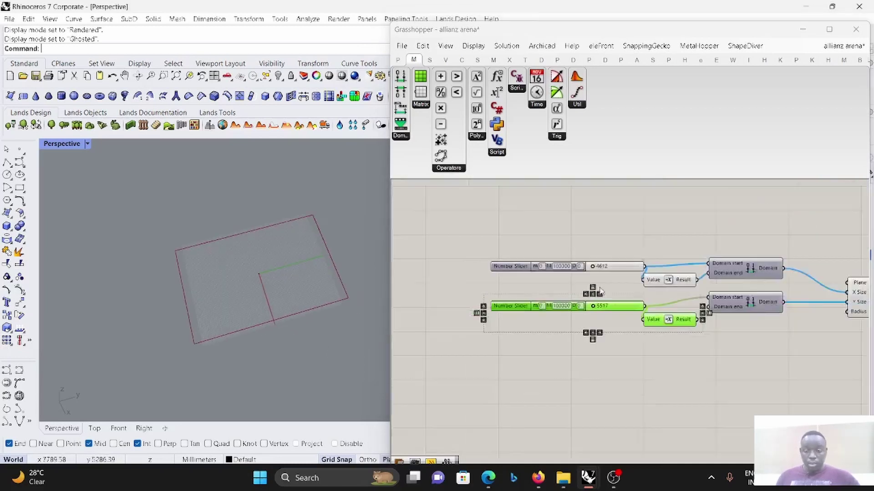
scroll(708, 299, up, 2)
scroll(701, 298, up, 3)
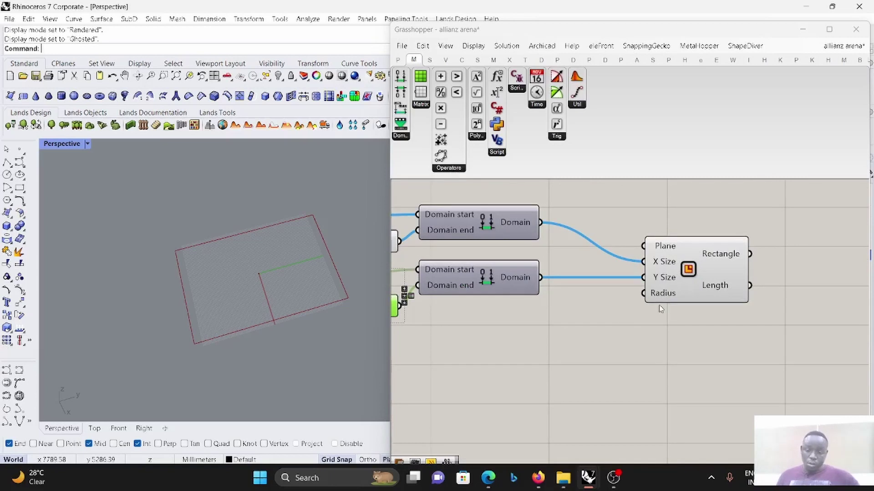
scroll(663, 294, up, 2)
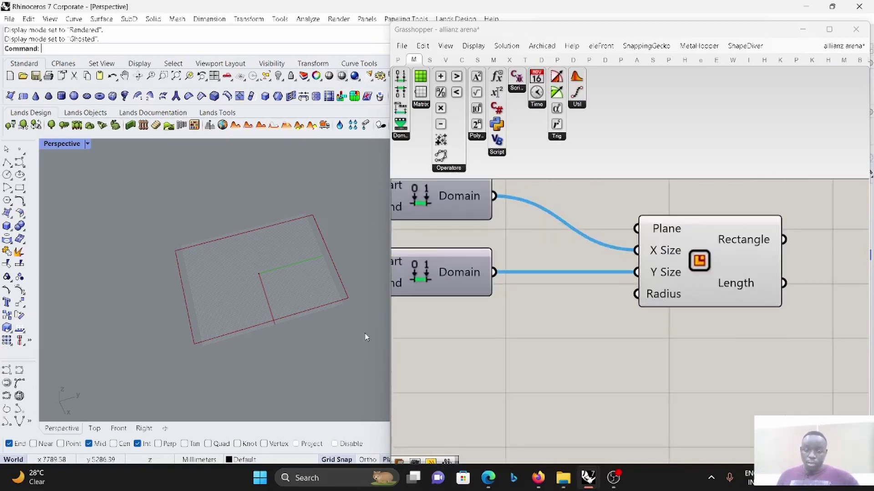
Add a number slider with a maximum of 100000, wire it to the rectangle's Radius input, and set it to 3713.
double_click(507, 374)
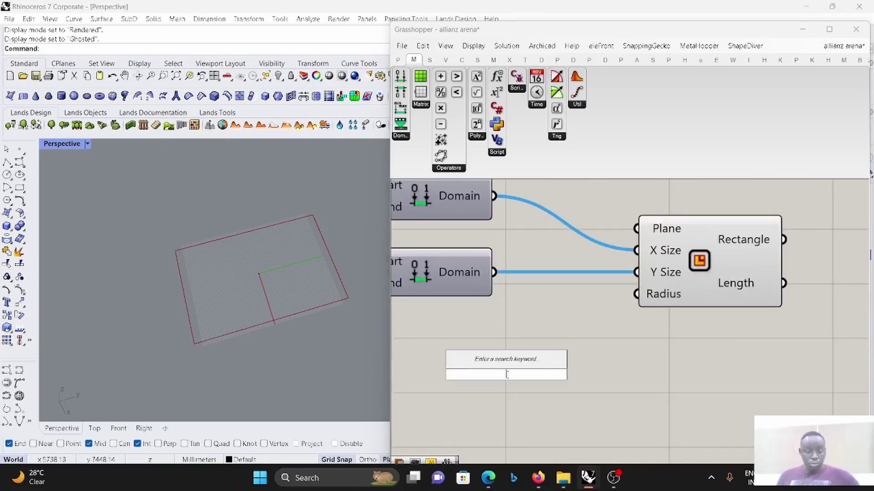
text(4)
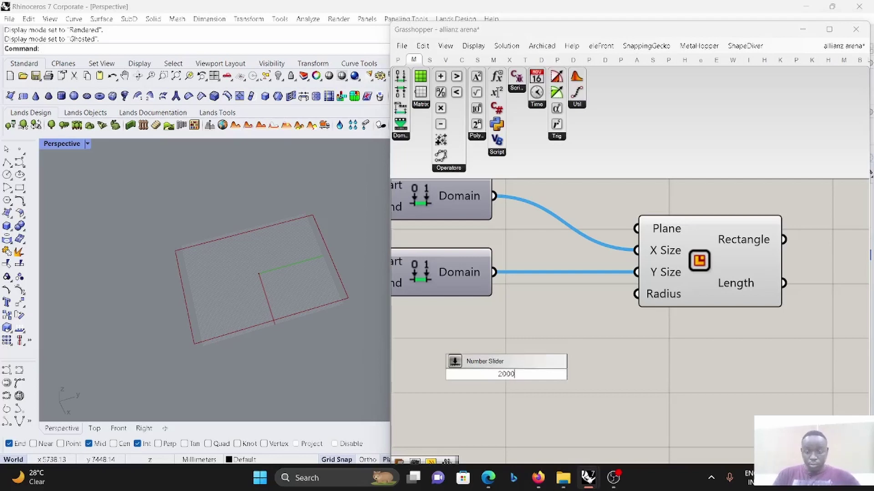
key(Return)
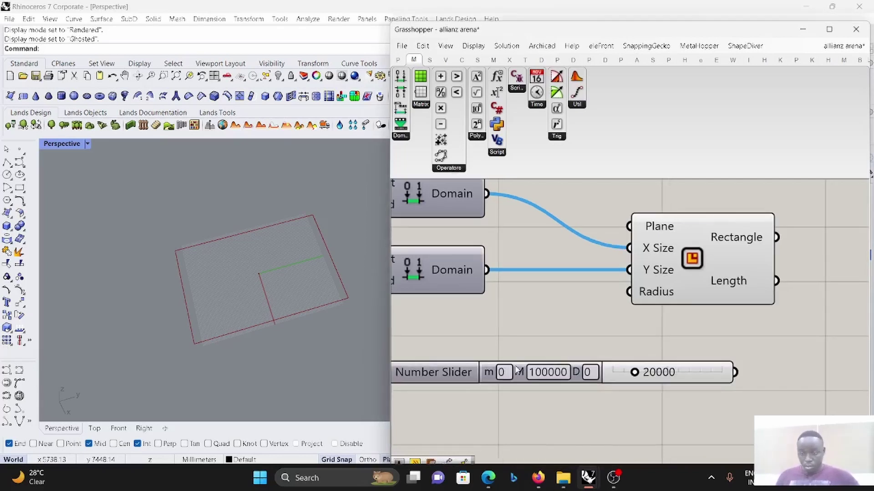
drag(667, 370, 543, 375)
drag(622, 324, 611, 378)
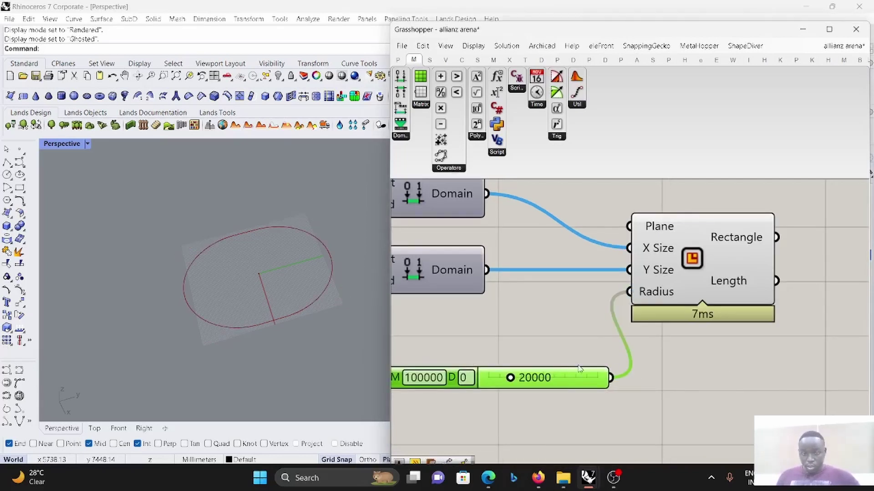
drag(509, 378, 493, 378)
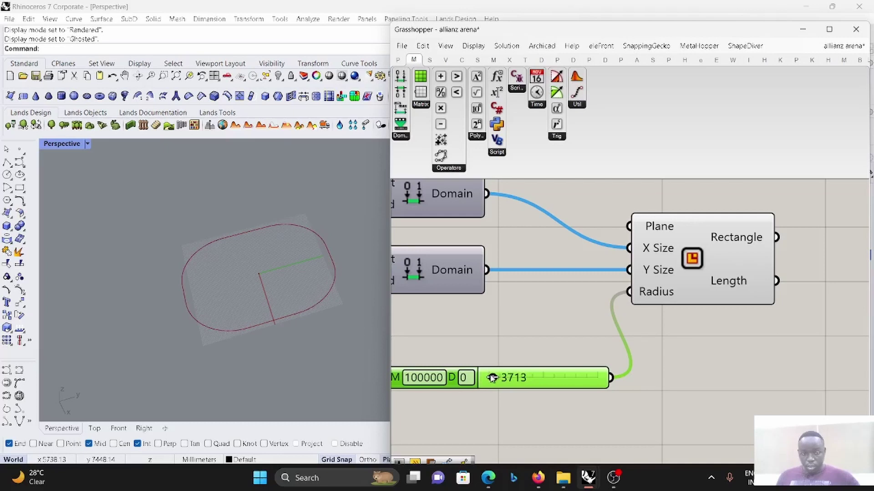
Add a Scale component after the rectangle and feed the Rectangle output into its Geometry input.
scroll(594, 323, down, 6)
drag(635, 312, 663, 302)
click(554, 320)
scroll(554, 321, up, 2)
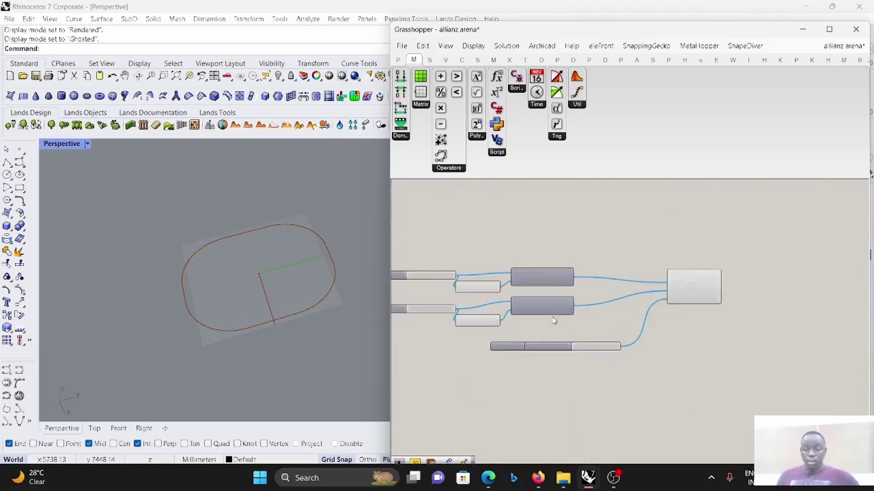
scroll(553, 321, up, 1)
scroll(554, 321, down, 2)
double_click(780, 332)
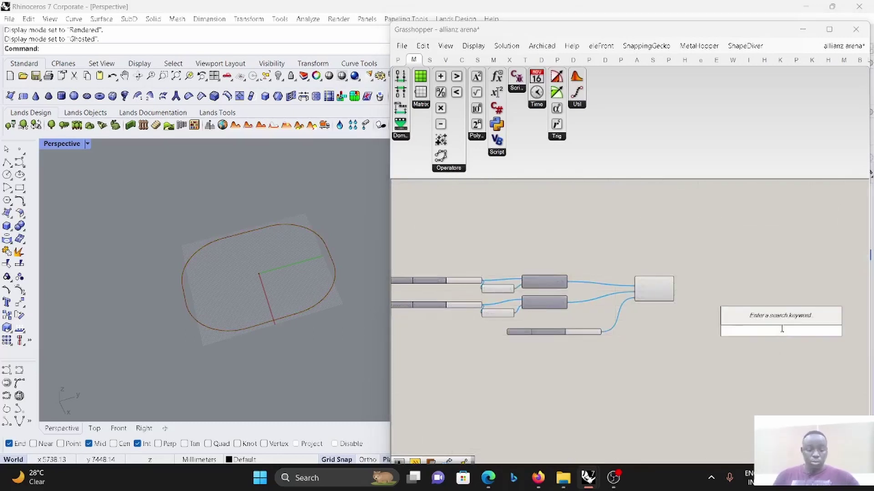
text(scla)
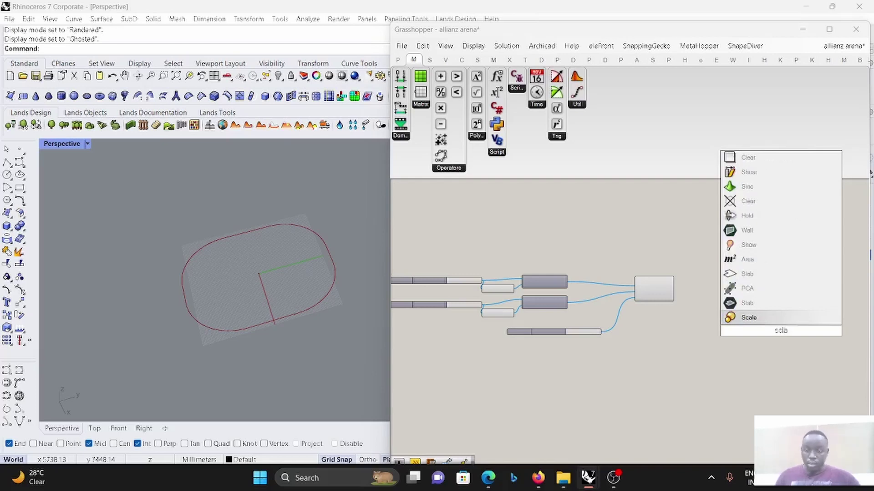
click(776, 319)
scroll(776, 320, up, 5)
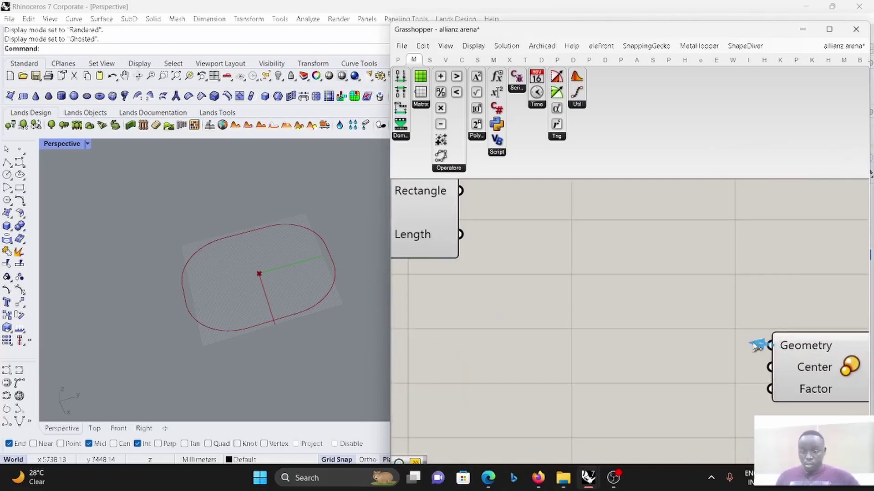
drag(769, 346, 456, 190)
In the older definition, enable the panel holding the factors 1, 1.25, 1.25, 1 and 0.5, and make a copy of it.
scroll(683, 349, down, 6)
scroll(683, 349, up, 8)
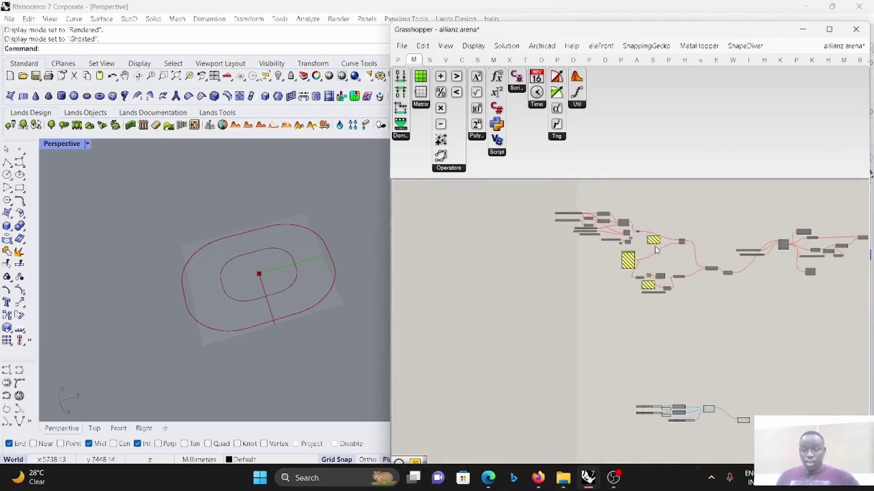
scroll(559, 248, down, 4)
scroll(591, 325, up, 6)
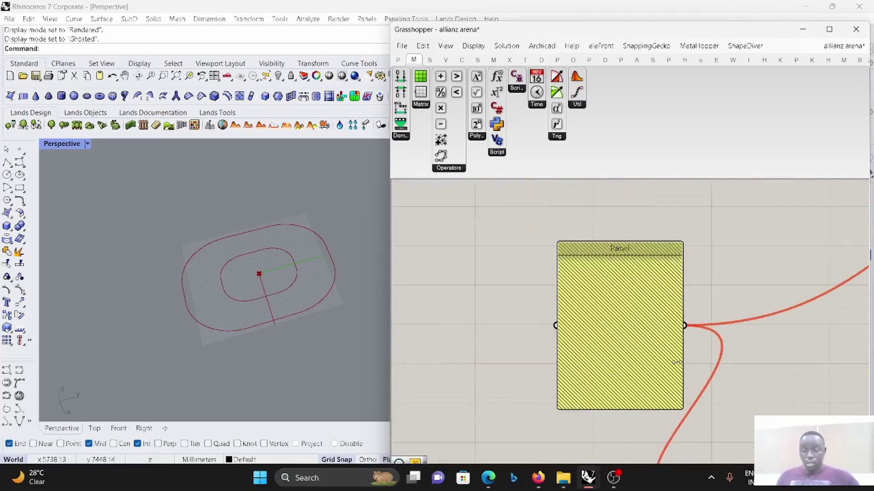
scroll(592, 324, down, 6)
click(593, 324)
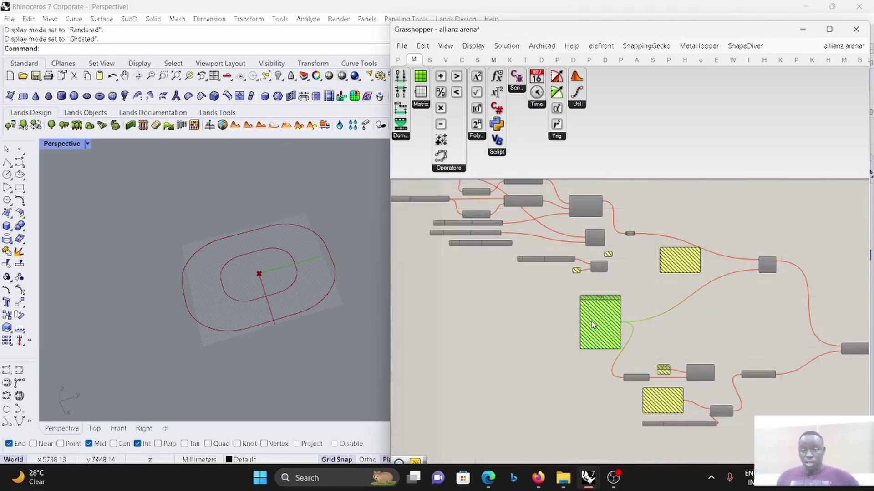
right_click(555, 290)
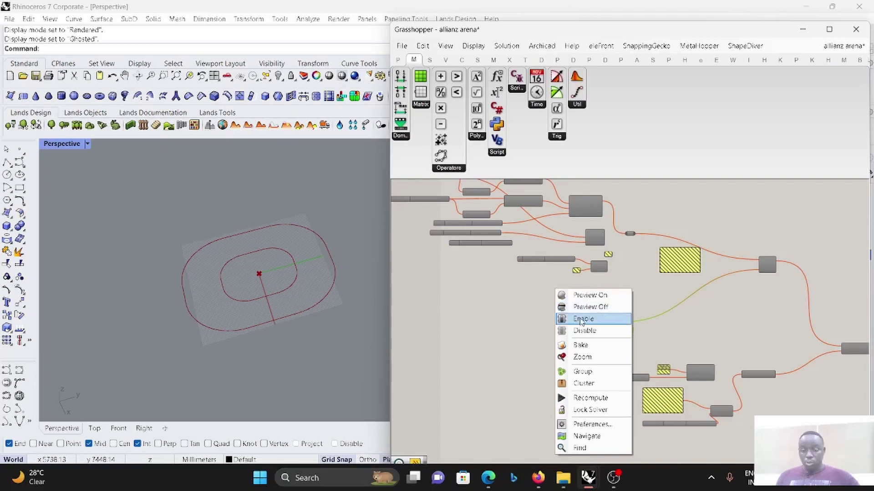
click(582, 318)
scroll(556, 311, up, 3)
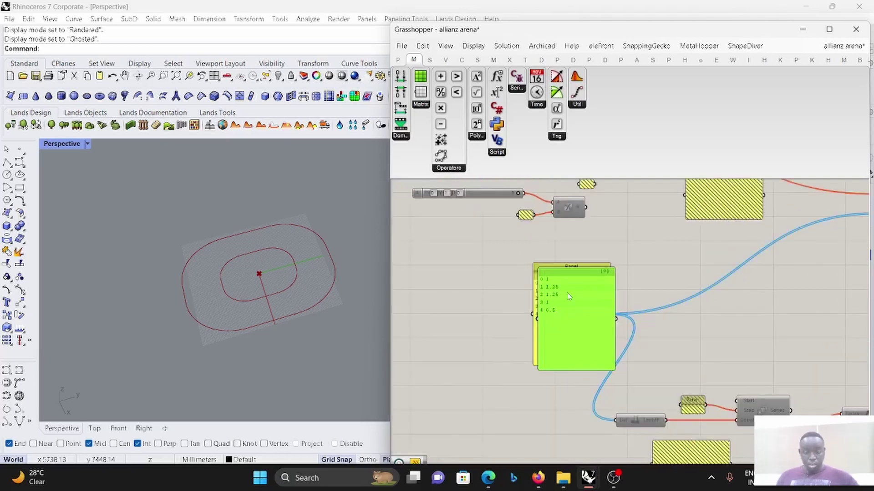
Place the copied factor panel below the new definition, wire it to Scale's Factor input, and review the scaled curves.
scroll(556, 311, down, 5)
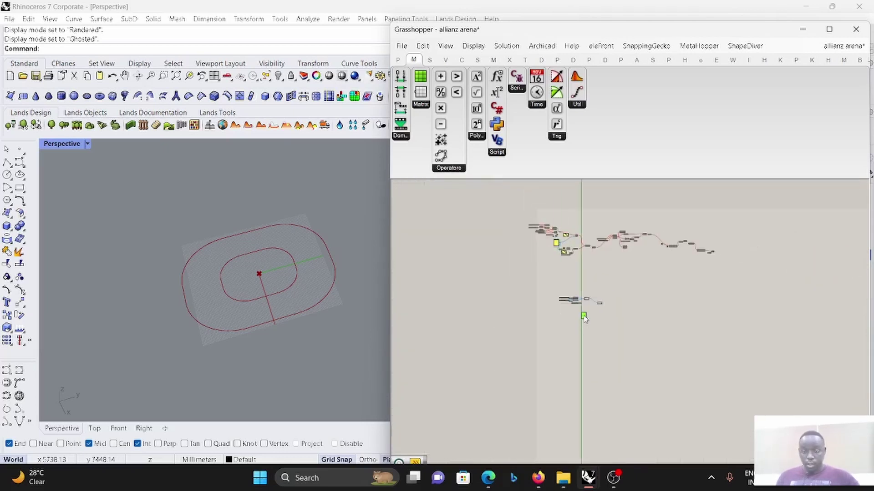
scroll(584, 300, up, 5)
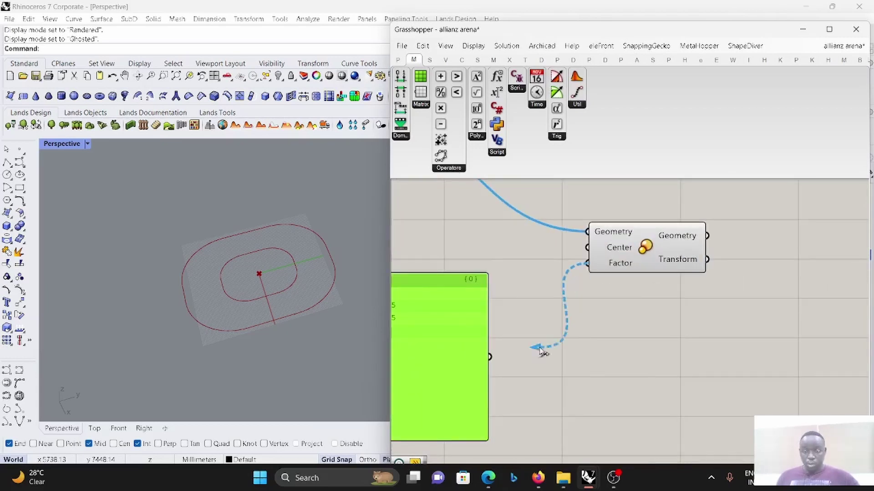
drag(541, 352, 490, 357)
scroll(586, 314, down, 2)
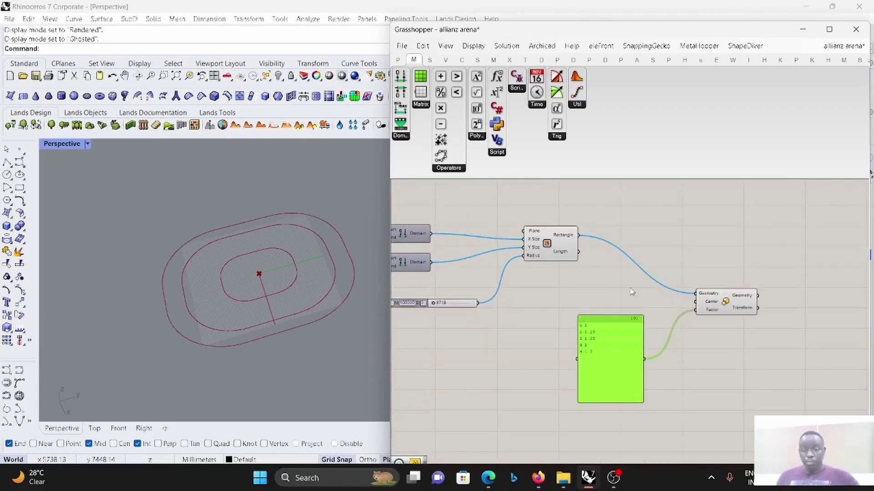
click(728, 313)
scroll(641, 330, up, 3)
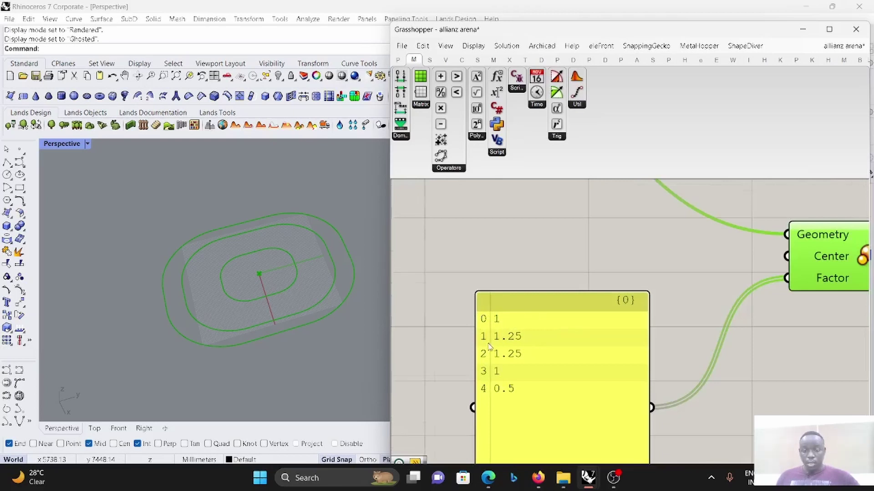
scroll(490, 347, down, 2)
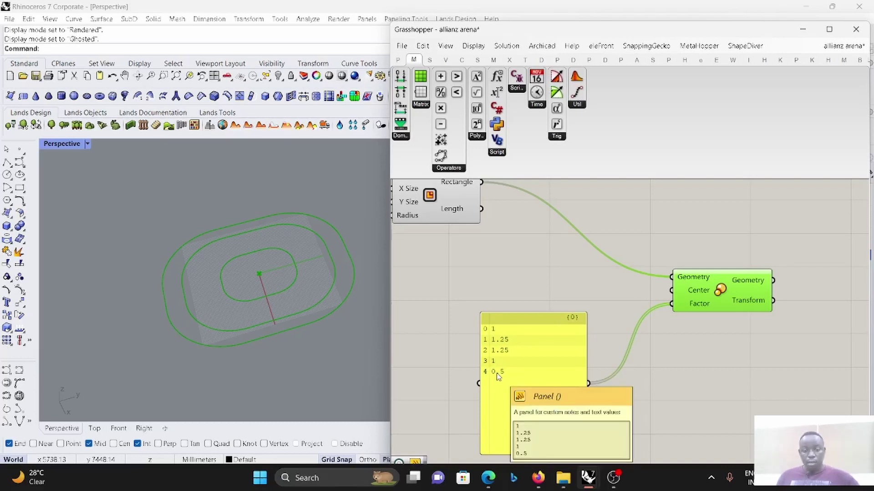
scroll(569, 373, down, 3)
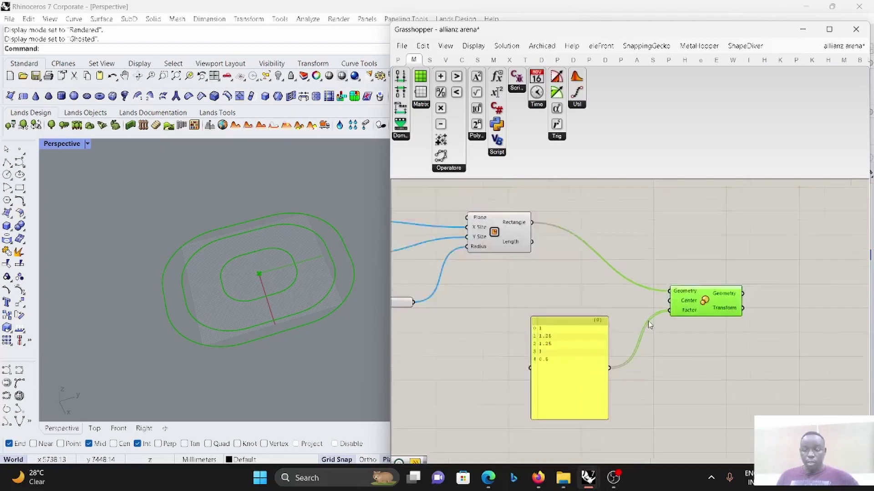
Add a Move component below Scale and connect the scaled Geometry output to its Geometry input.
double_click(635, 432)
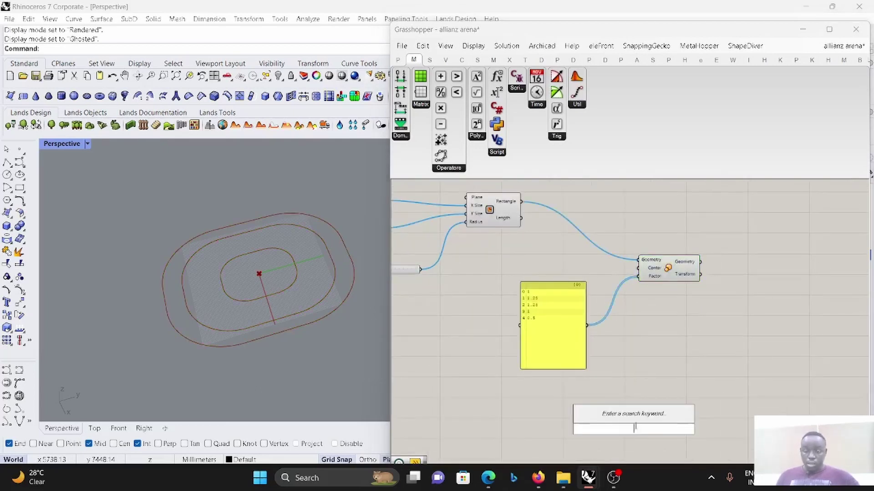
click(662, 344)
double_click(672, 342)
text(m)
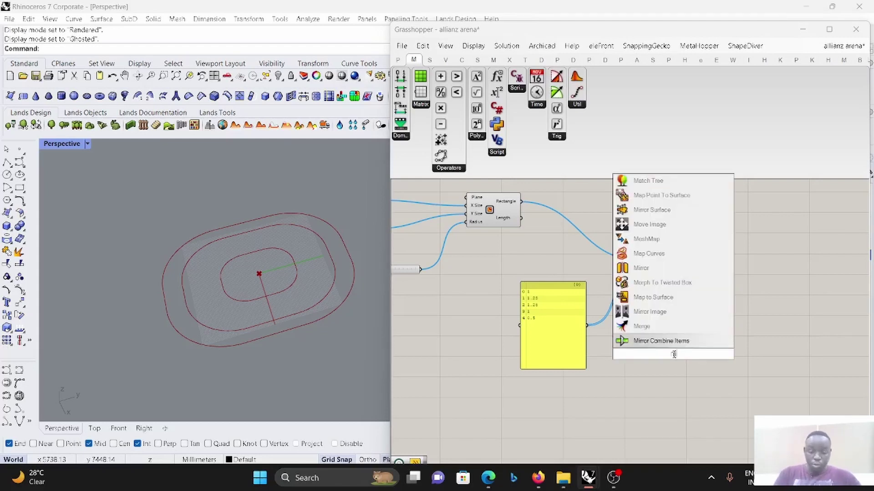
text(ove)
click(664, 345)
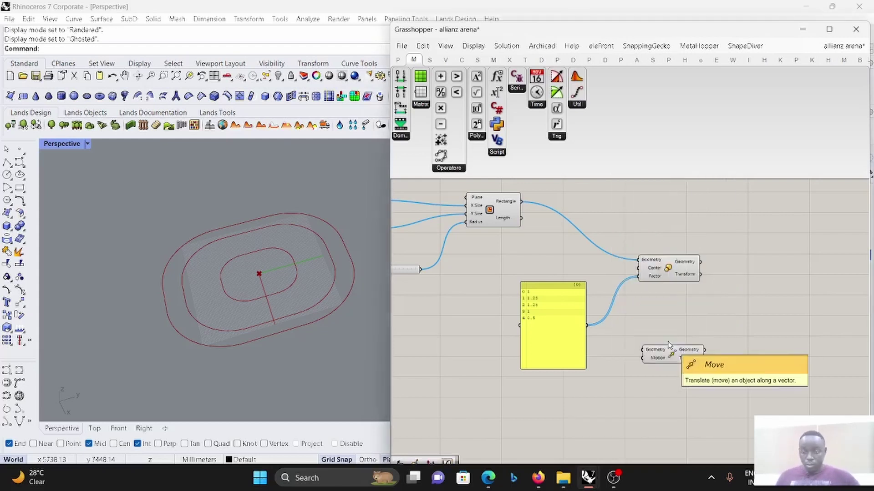
scroll(676, 339, up, 3)
drag(655, 367, 685, 363)
scroll(796, 363, down, 5)
double_click(715, 398)
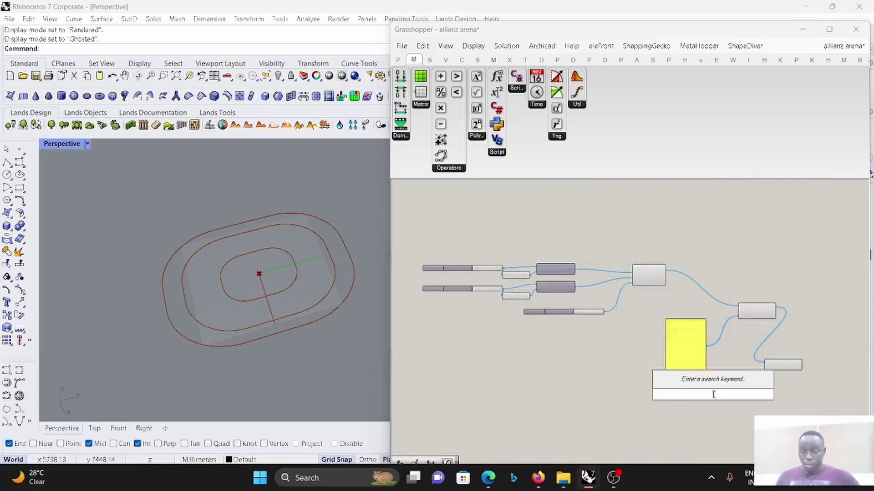
text(x)
key(Return)
scroll(715, 398, up, 4)
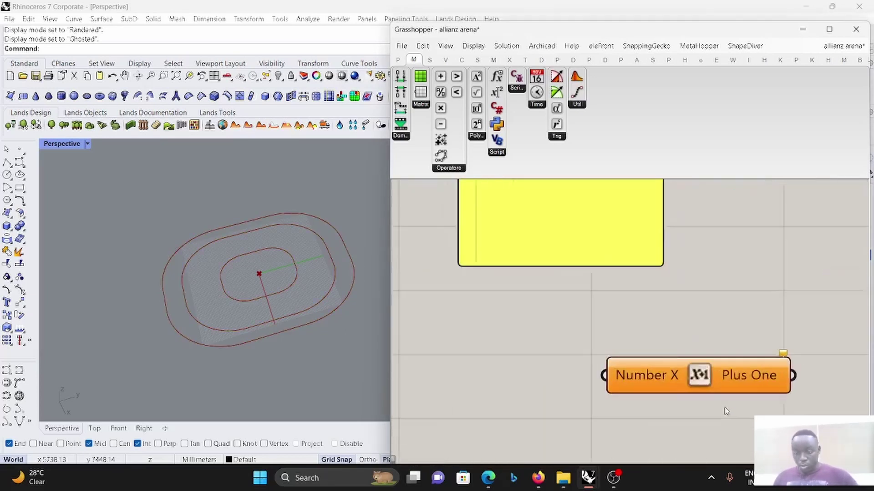
key(Delete)
Add a Unit Z component below the factor panel and connect its Unit vector output to Move's Motion input.
double_click(648, 327)
text(z)
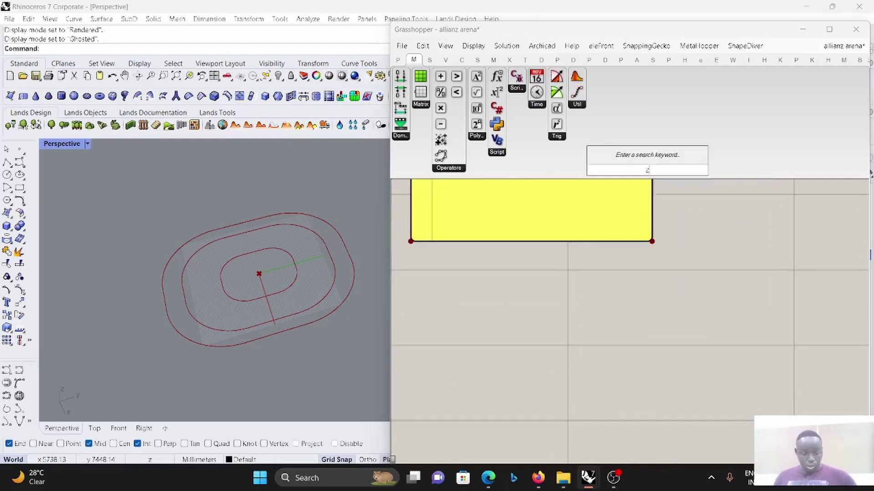
click(633, 313)
scroll(651, 339, down, 5)
drag(782, 294, 661, 365)
scroll(781, 351, down, 1)
right_drag(561, 373, 645, 364)
scroll(546, 246, down, 1)
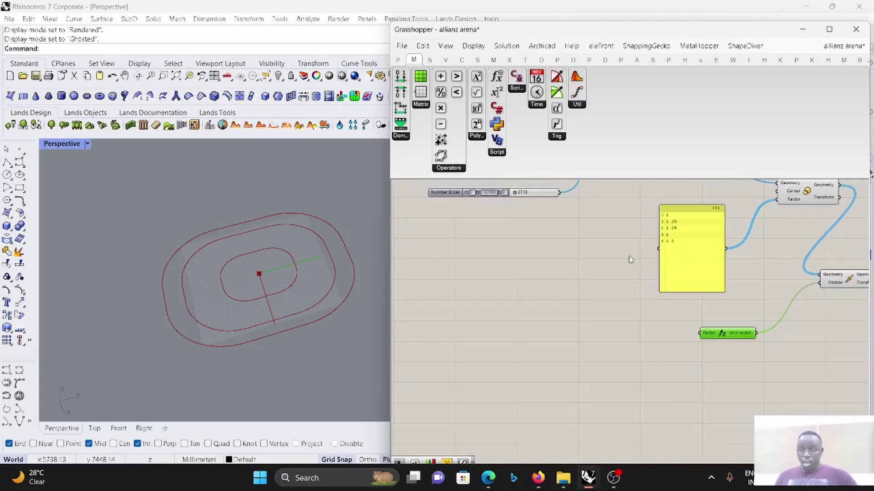
scroll(635, 259, up, 2)
scroll(596, 225, down, 2)
scroll(678, 219, up, 2)
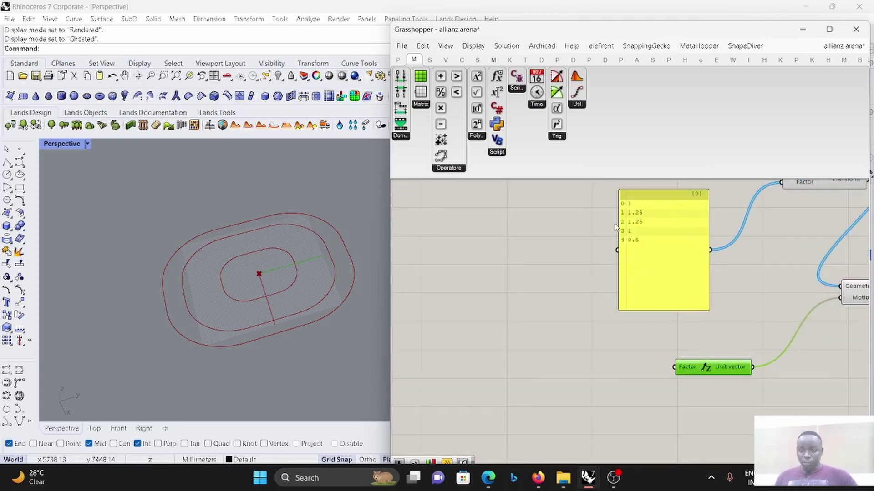
double_click(584, 377)
text(//)
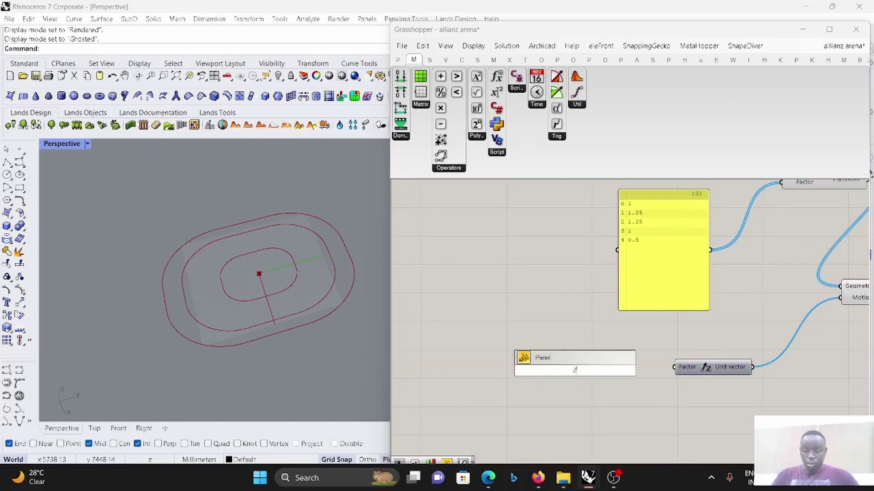
key(Return)
double_click(576, 371)
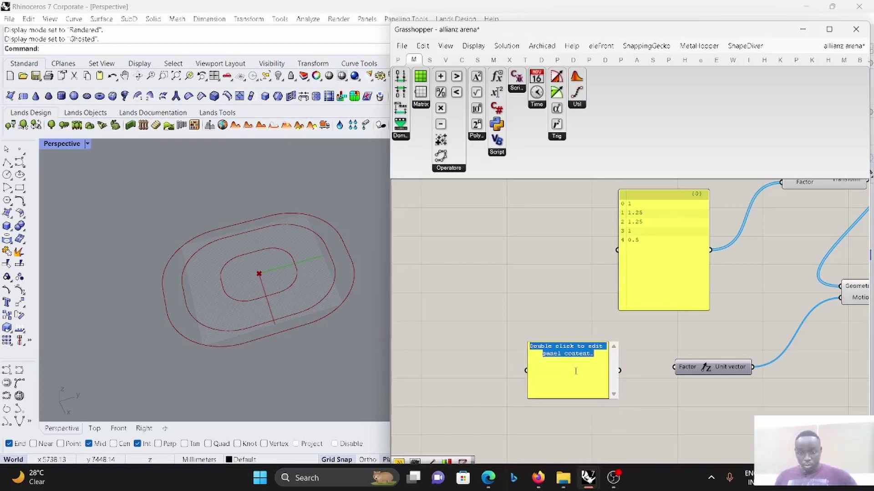
text(0)
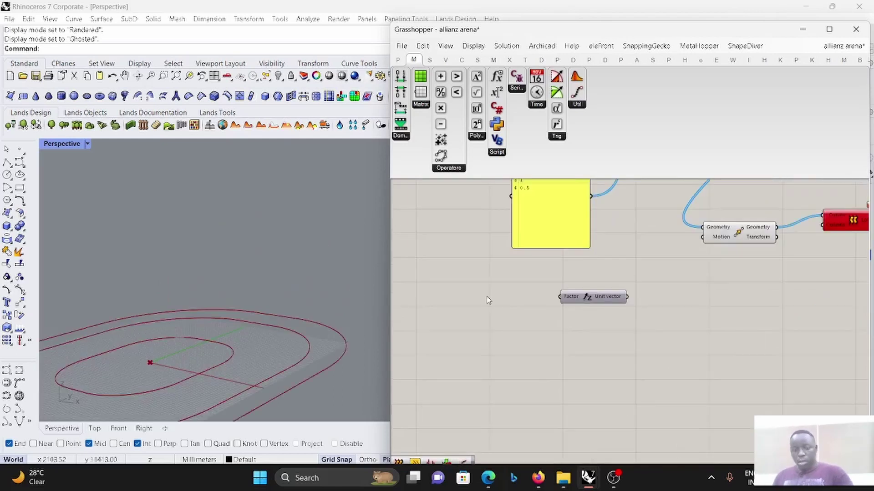
Add a panel beside the Unit Z component's Factor input listing the heights 0, 1000, 3000, 3000 and 2800 on separate lines.
double_click(487, 300)
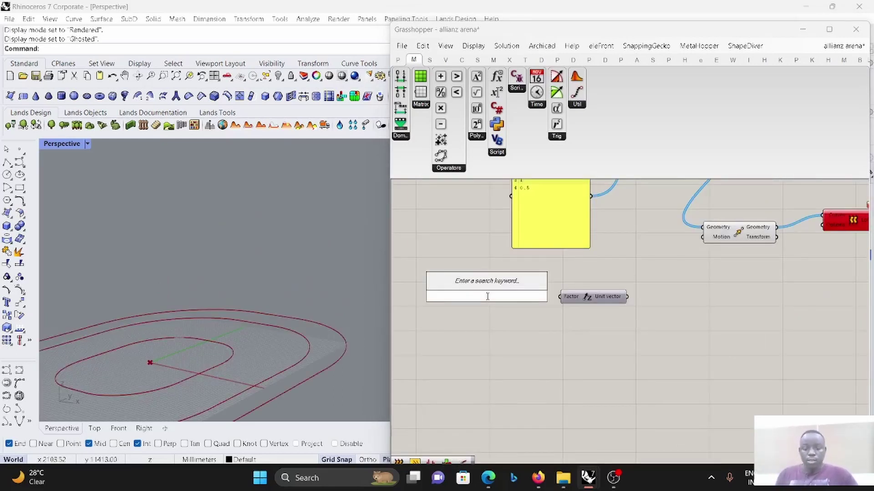
text(panel)
key(Return)
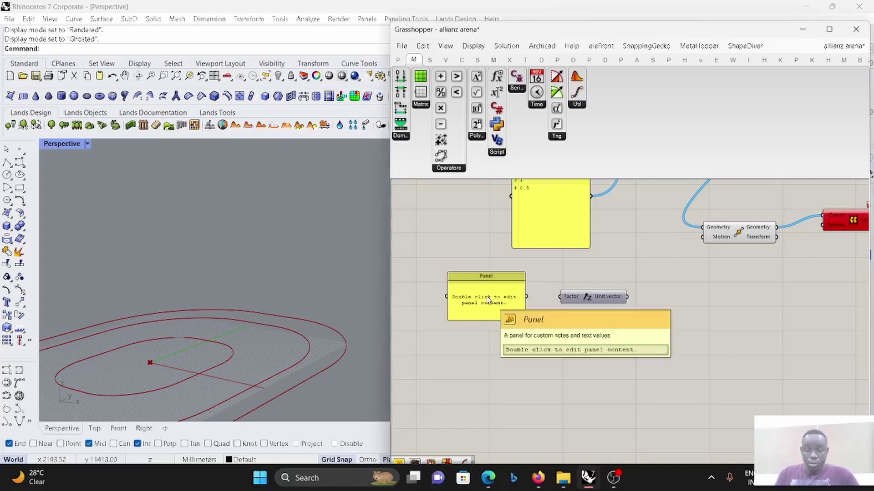
double_click(488, 300)
text(c)
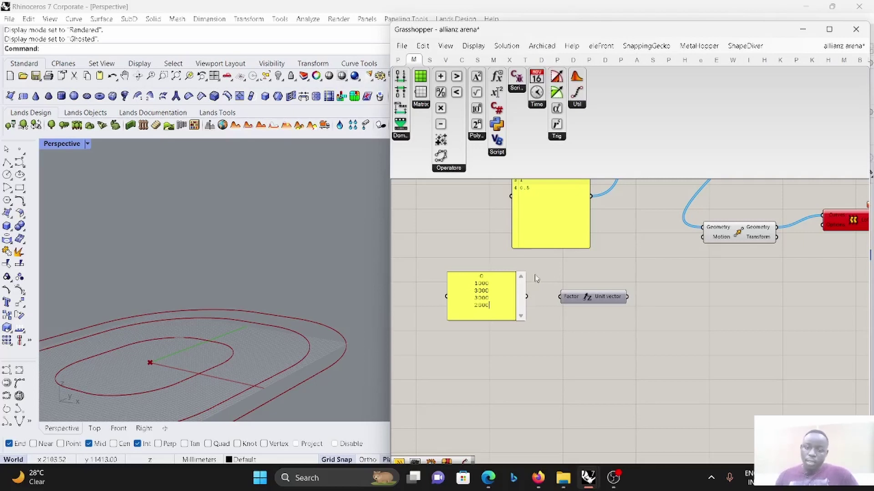
click(536, 280)
scroll(511, 301, up, 2)
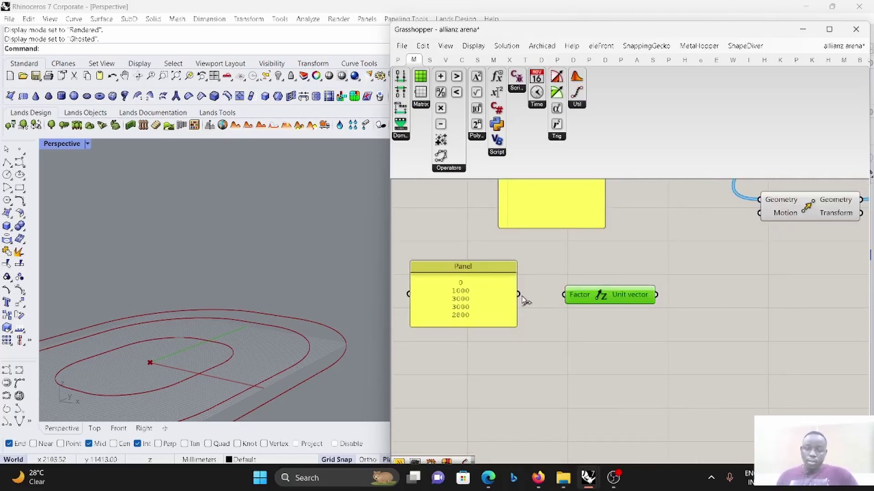
Connect the height panel to Unit Z's Factor input and turn off Multiline Data so each height becomes a separate item.
drag(467, 297, 466, 317)
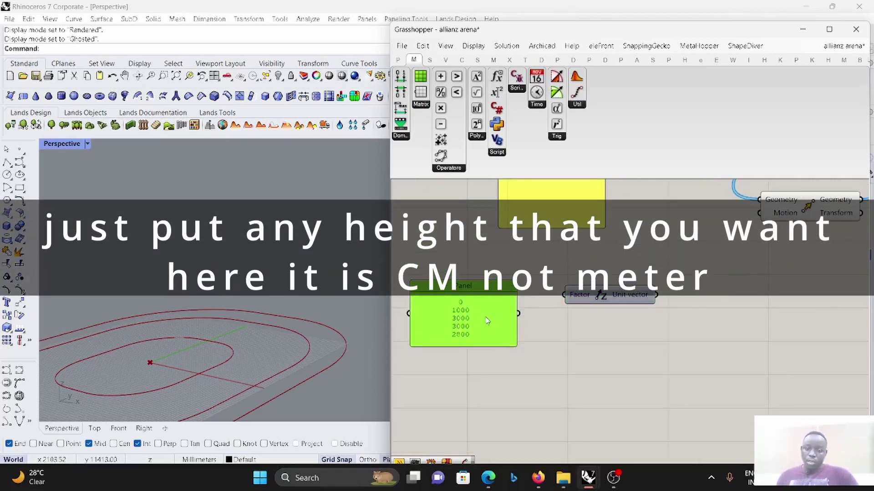
drag(520, 316, 562, 296)
scroll(542, 302, down, 4)
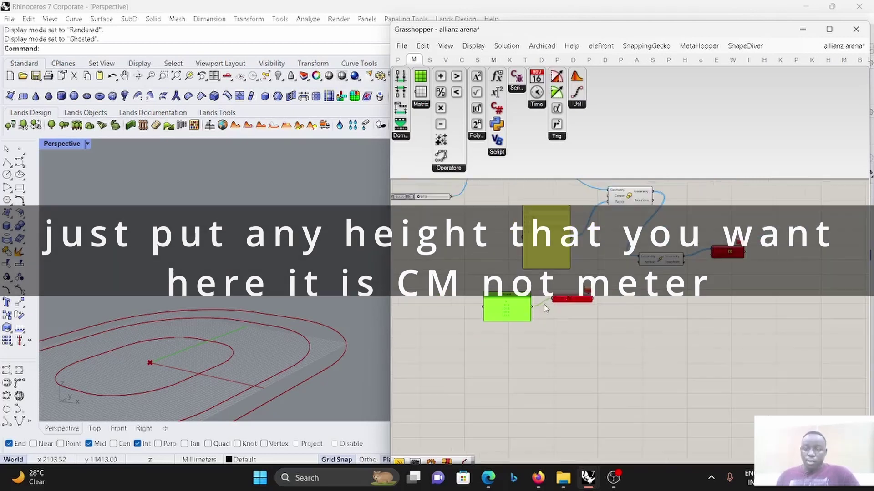
scroll(592, 296, up, 3)
right_click(440, 310)
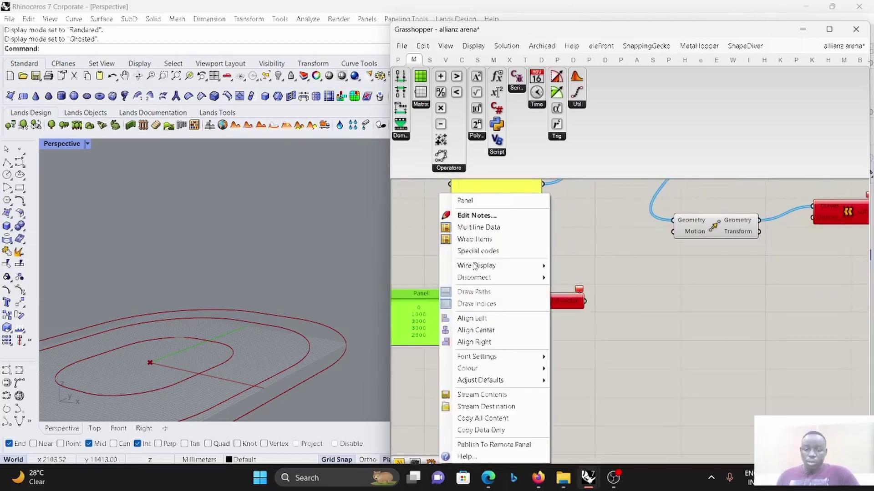
click(478, 227)
scroll(505, 291, down, 2)
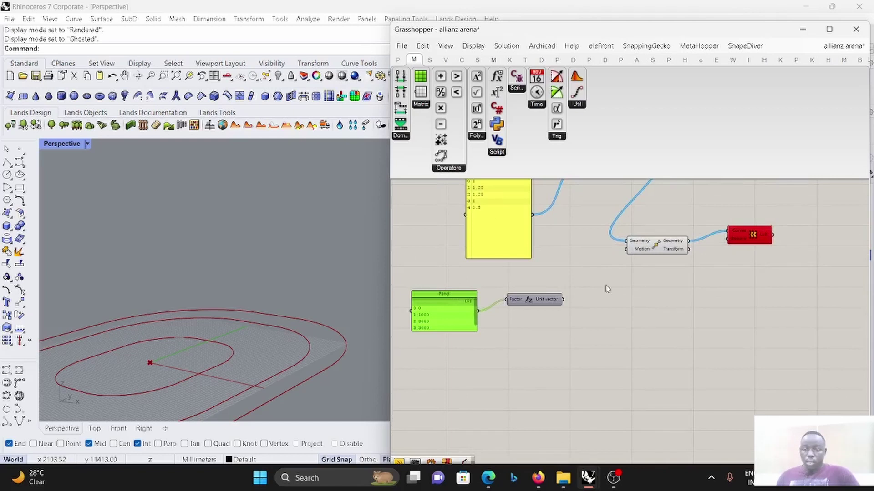
Connect Unit Z's Unit vector output to Move's Motion input, inspect the lofted surface, and shift Loft farther from Move.
click(742, 236)
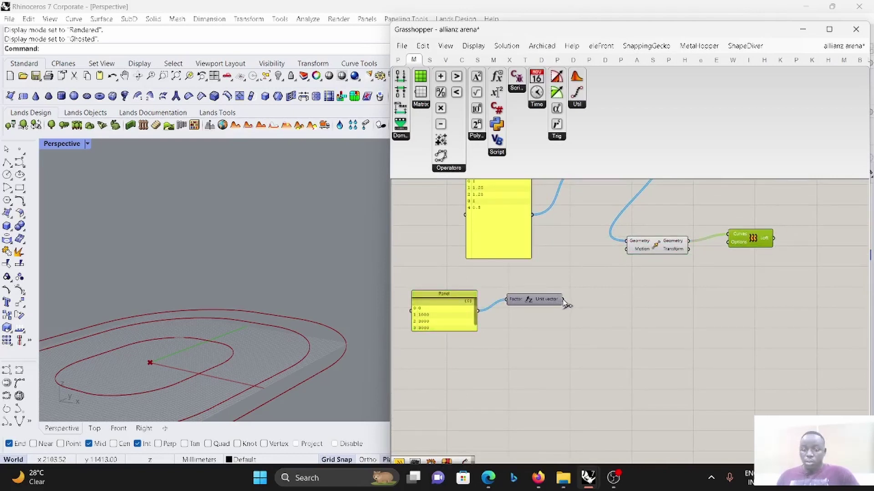
drag(564, 300, 627, 249)
right_drag(318, 296, 242, 341)
scroll(657, 293, down, 4)
scroll(687, 266, up, 4)
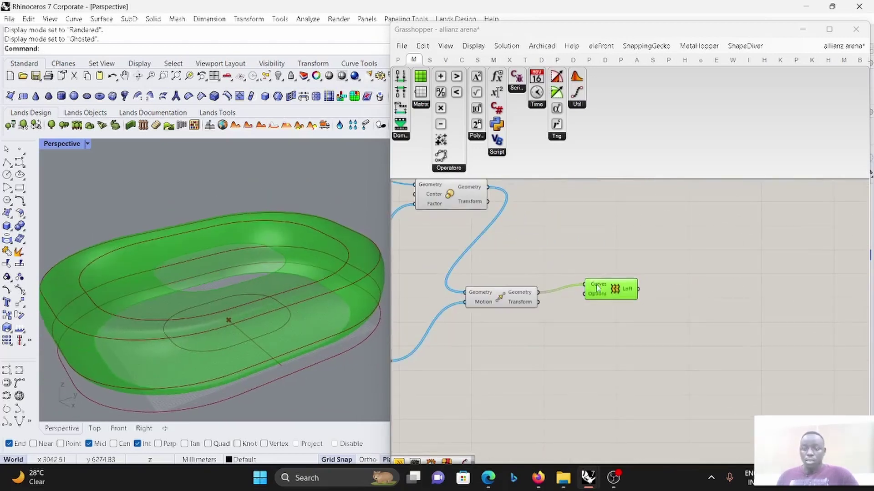
drag(597, 288, 628, 284)
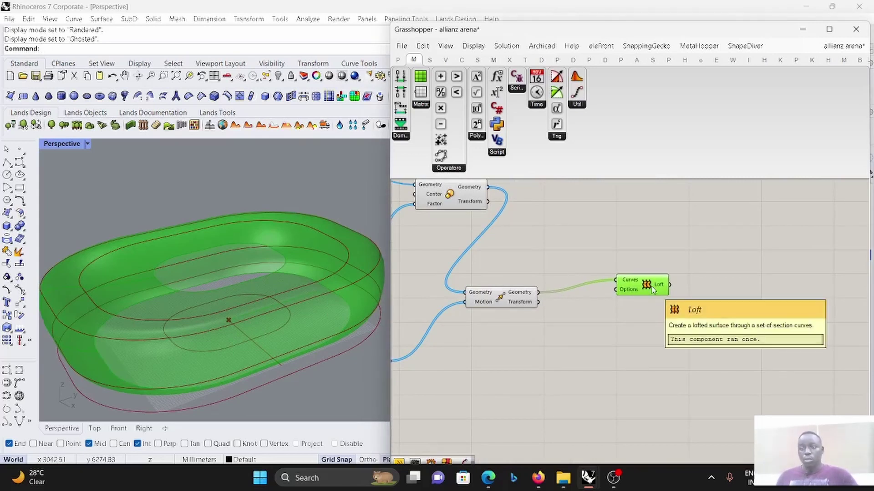
scroll(653, 289, down, 2)
scroll(683, 264, up, 2)
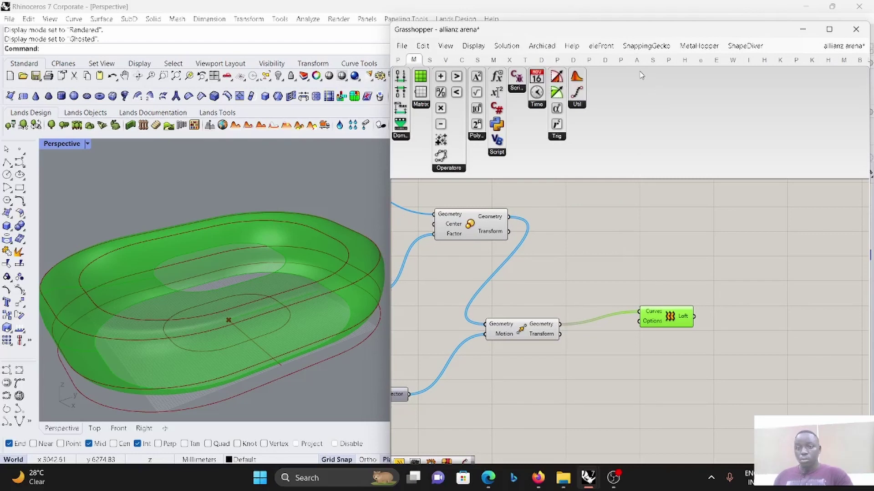
scroll(658, 289, down, 5)
scroll(671, 293, up, 4)
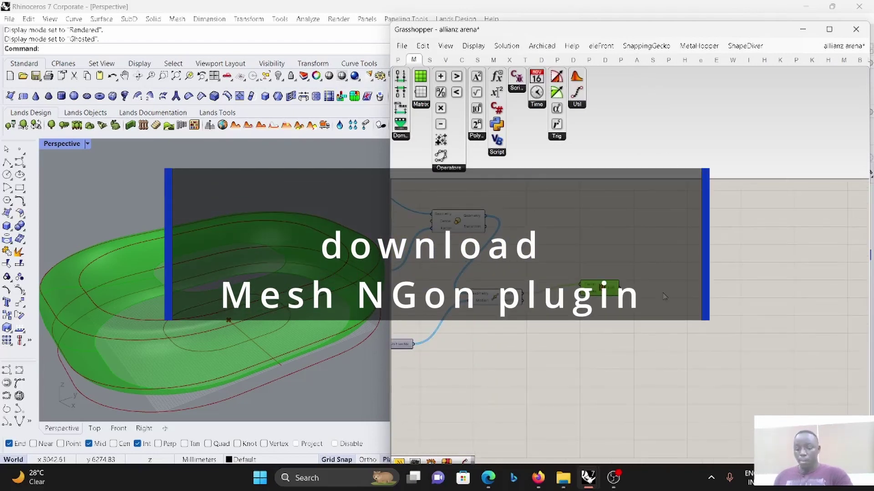
scroll(664, 297, up, 1)
scroll(578, 265, down, 1)
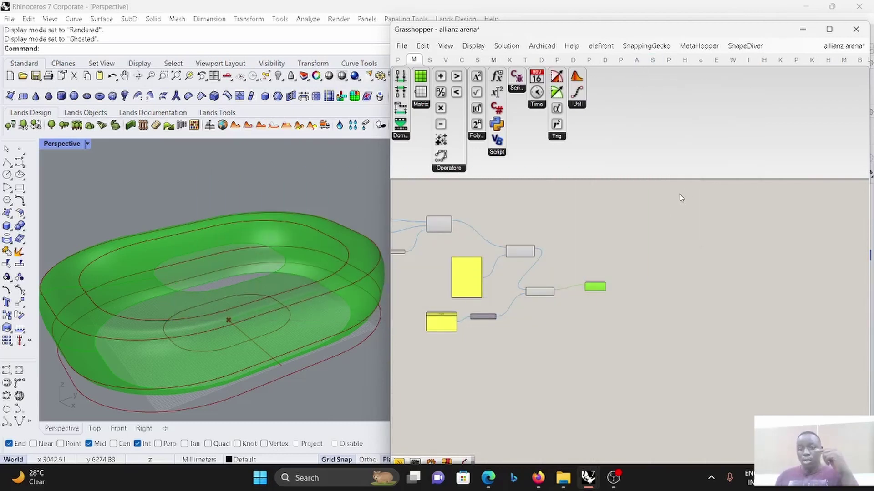
scroll(575, 311, up, 5)
scroll(587, 296, down, 10)
scroll(636, 348, up, 3)
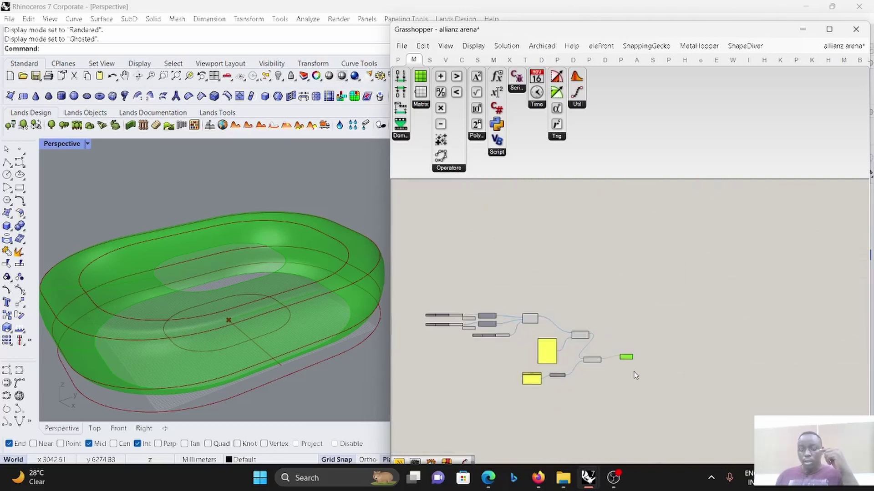
Add a DiamondDivide component beyond Loft, connect the Loft output to its Surface input, and leave more space between them.
scroll(636, 376, up, 4)
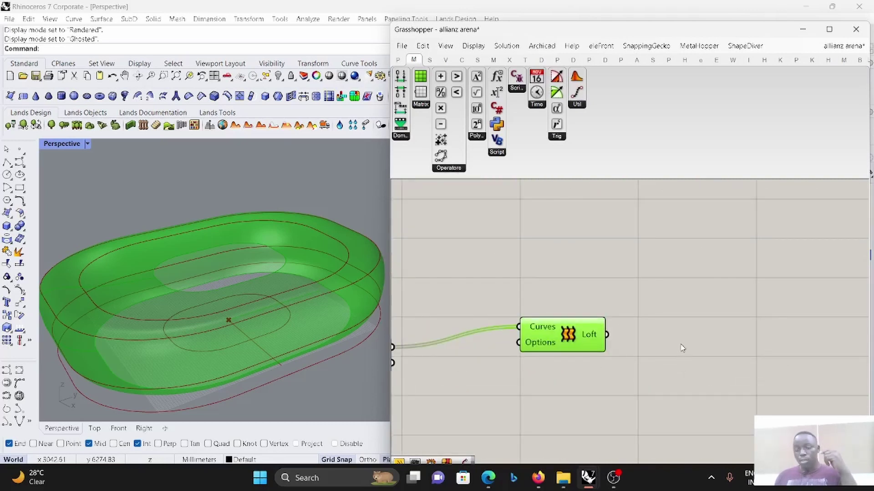
double_click(682, 348)
text(di)
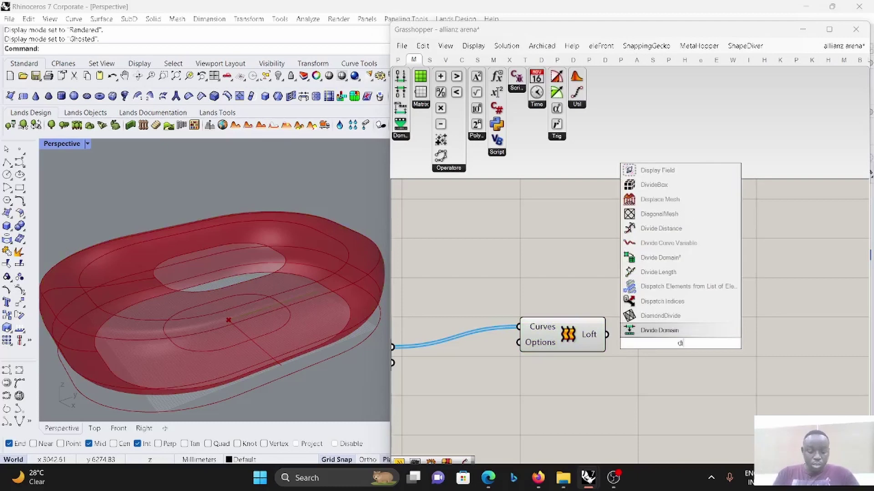
text(a)
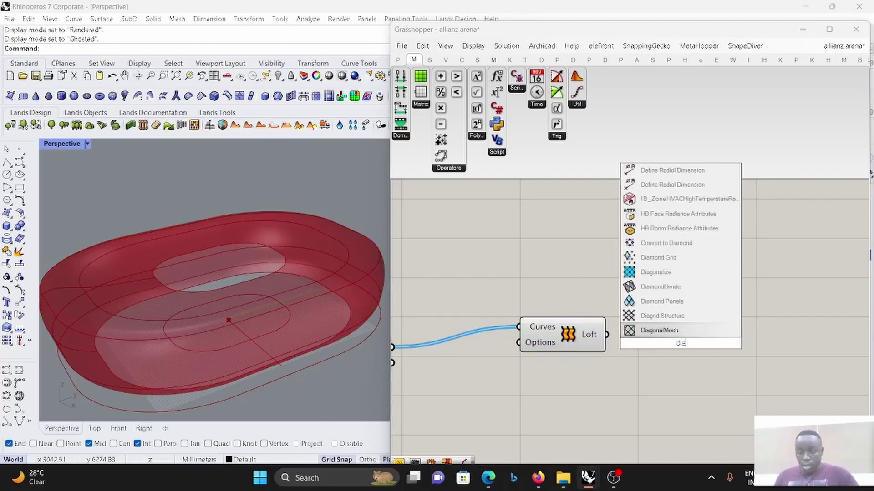
click(681, 291)
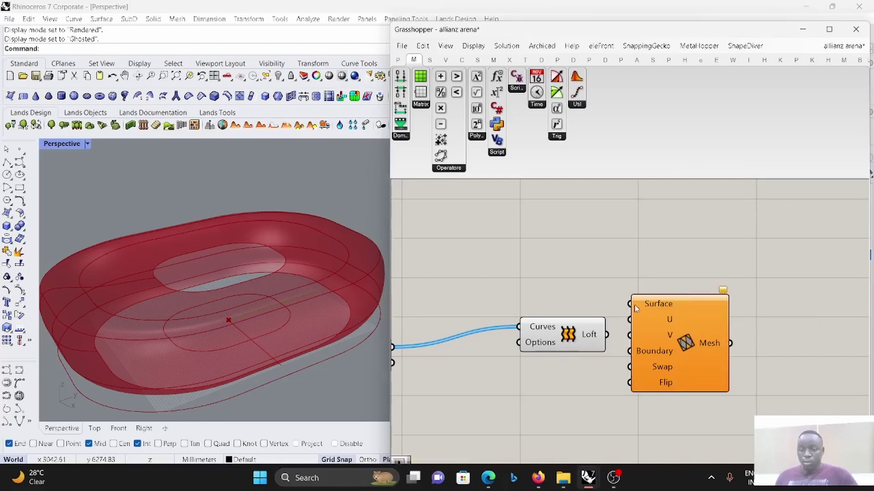
drag(631, 304, 751, 324)
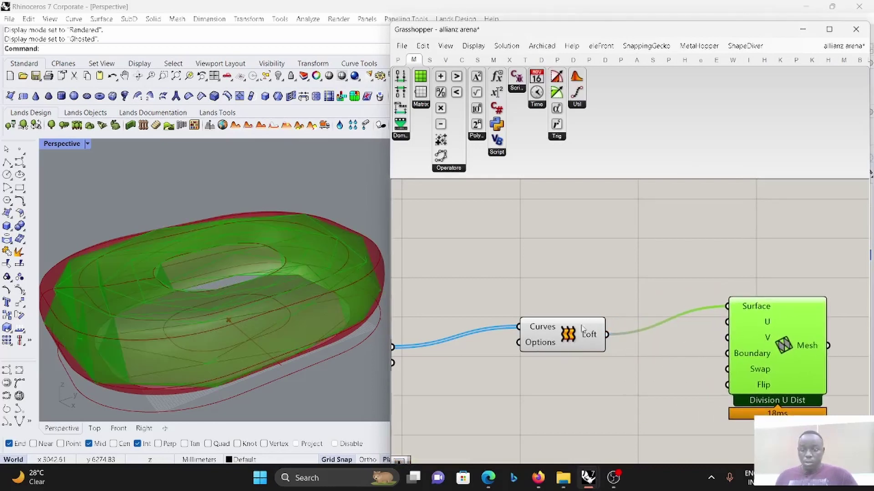
drag(582, 324, 555, 312)
scroll(528, 292, down, 2)
scroll(736, 328, up, 2)
drag(638, 322, 693, 322)
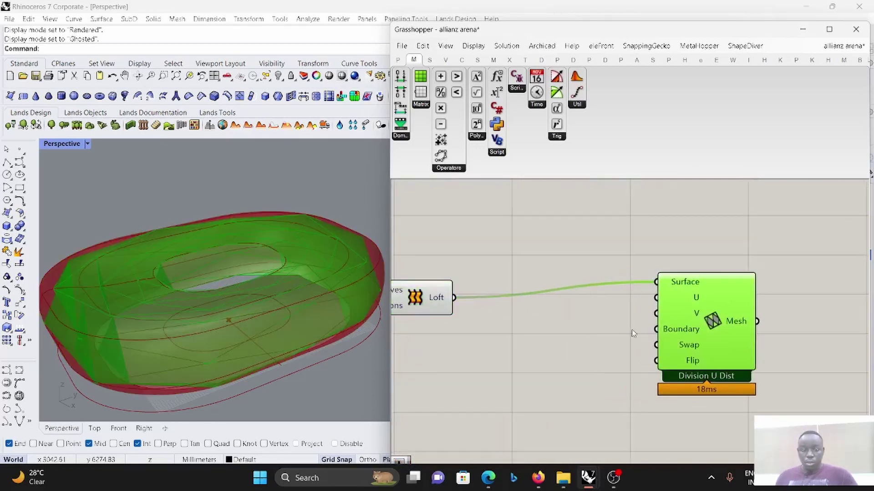
Select all components before DiamondDivide and turn off their preview.
scroll(592, 319, down, 3)
drag(597, 320, 411, 233)
right_click(513, 219)
click(541, 237)
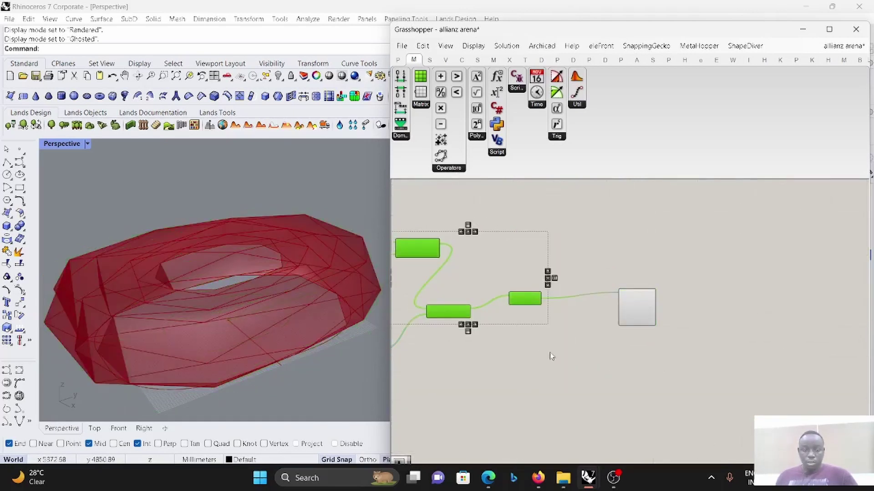
Add a number slider ranging from 0 to 100 and place it before DiamondDivide's inputs.
scroll(579, 324, up, 5)
click(757, 291)
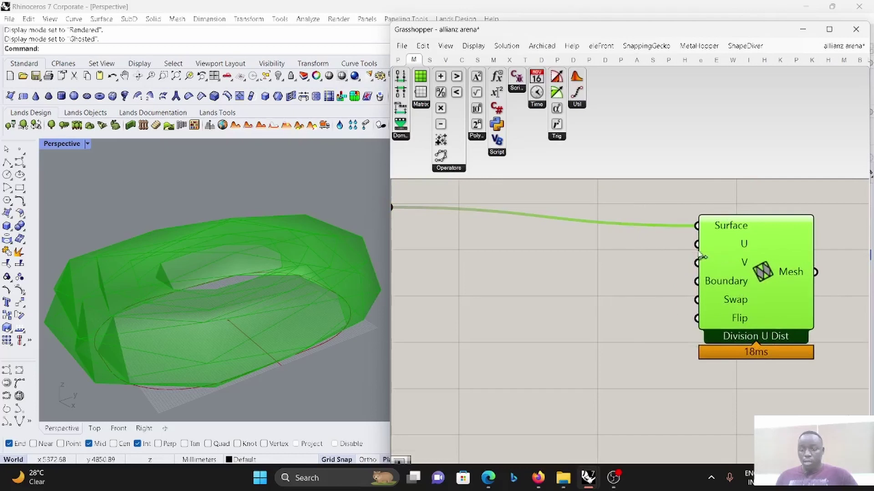
click(610, 275)
double_click(609, 273)
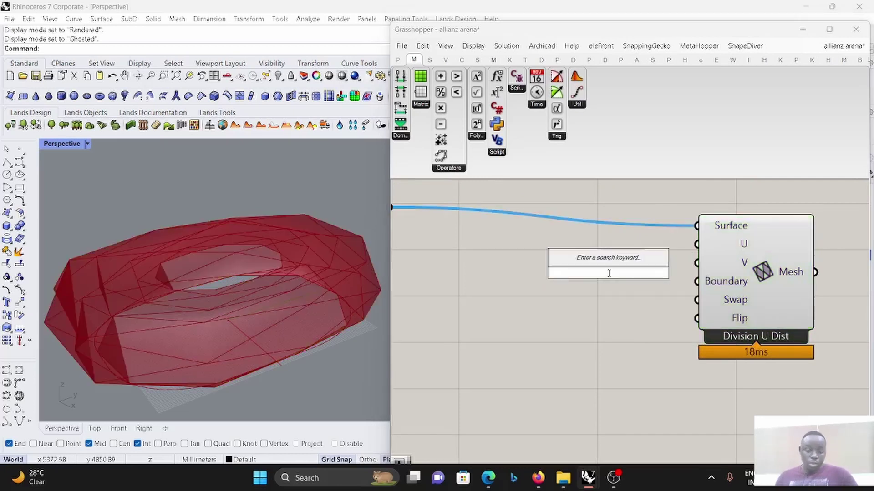
text(2)
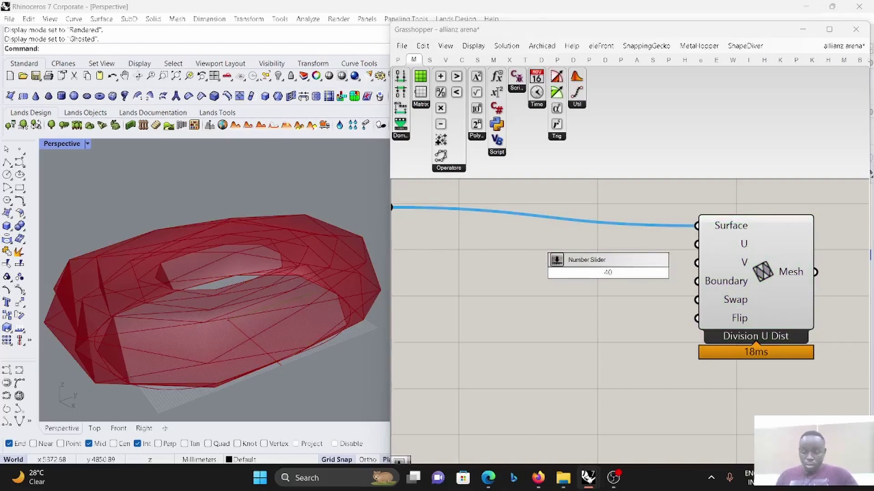
key(Return)
drag(726, 273, 390, 280)
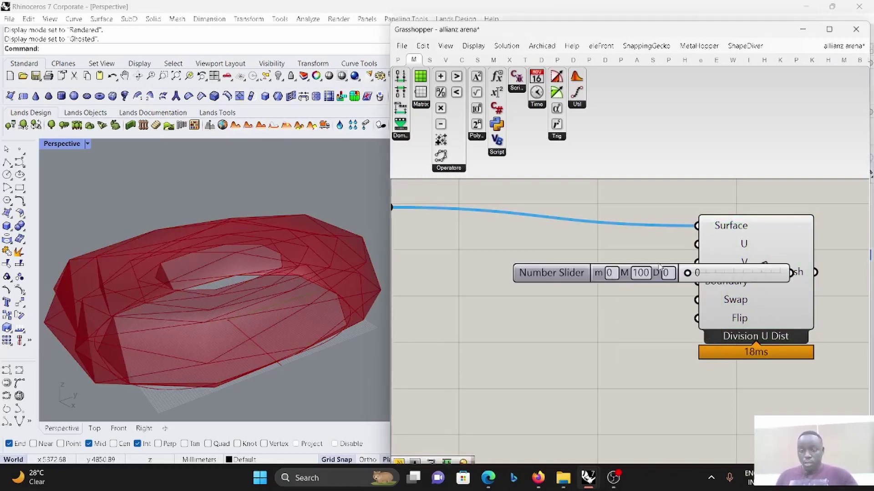
drag(707, 269, 502, 271)
Set the new slider's rounding to even numbers.
right_click(503, 270)
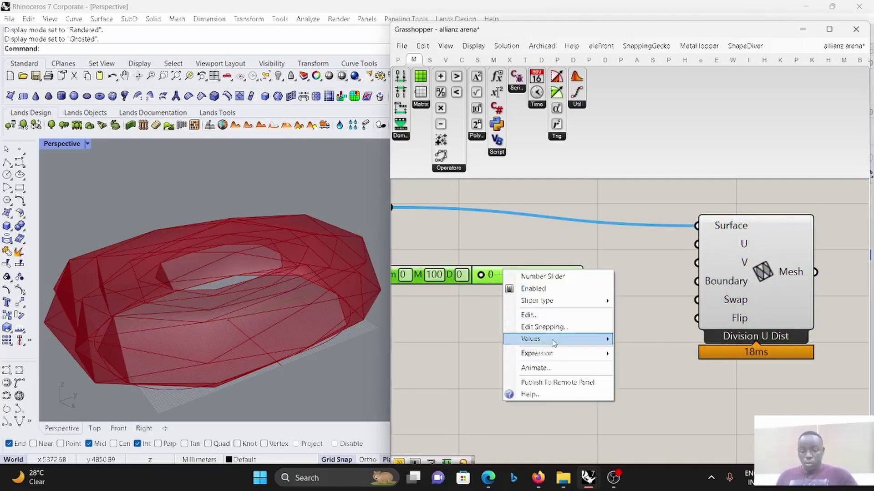
click(549, 315)
click(576, 287)
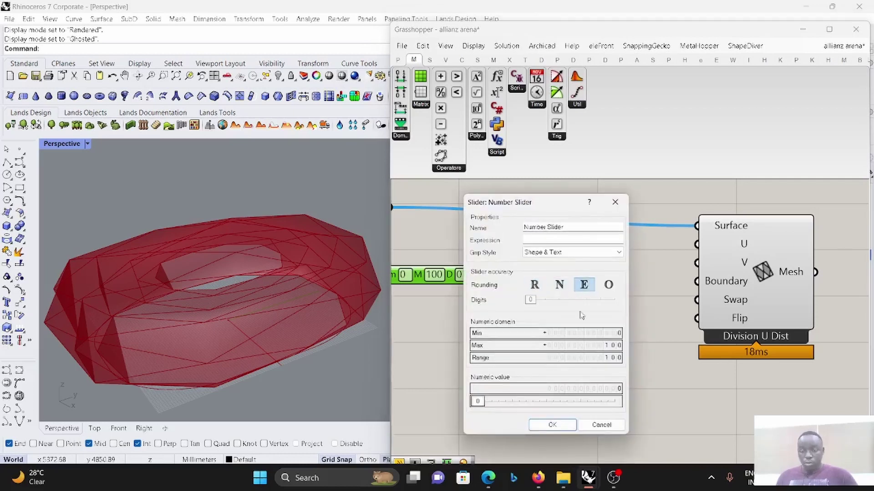
click(554, 423)
Set the even-number slider to 30 and connect it to DiamondDivide's U input.
scroll(596, 288, up, 1)
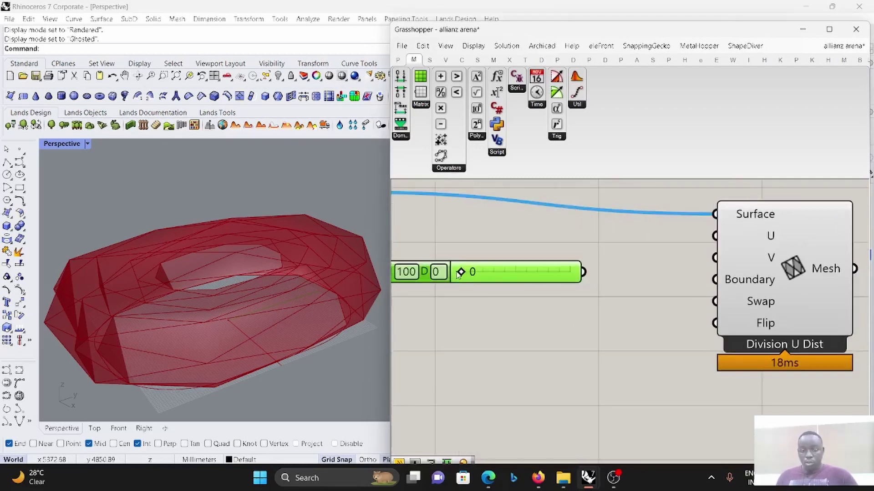
drag(458, 274, 493, 273)
drag(589, 277, 714, 236)
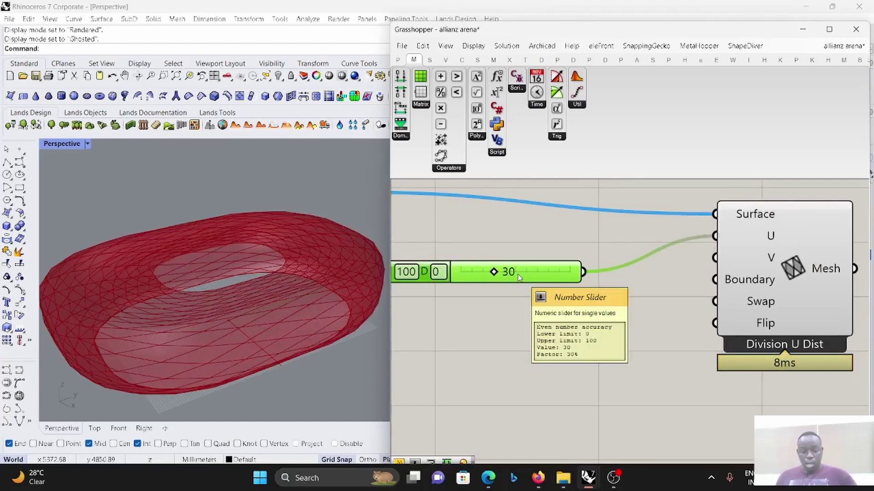
Duplicate the U slider, place the copy below it, and connect the copy to DiamondDivide's V input.
drag(519, 278, 546, 310)
key(ctrl+c)
key(ctrl+v)
drag(713, 258, 618, 324)
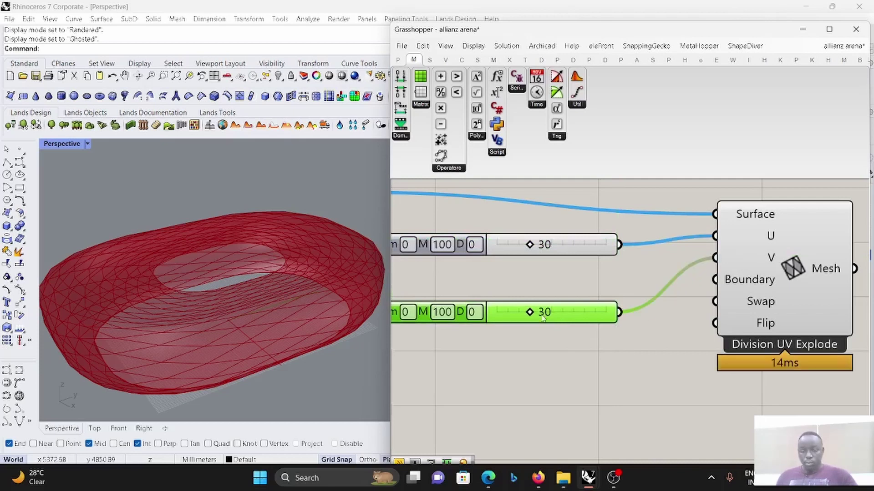
Tune the diamond mesh density to U 46 and V 40, checking the mesh from different angles.
drag(529, 312, 546, 312)
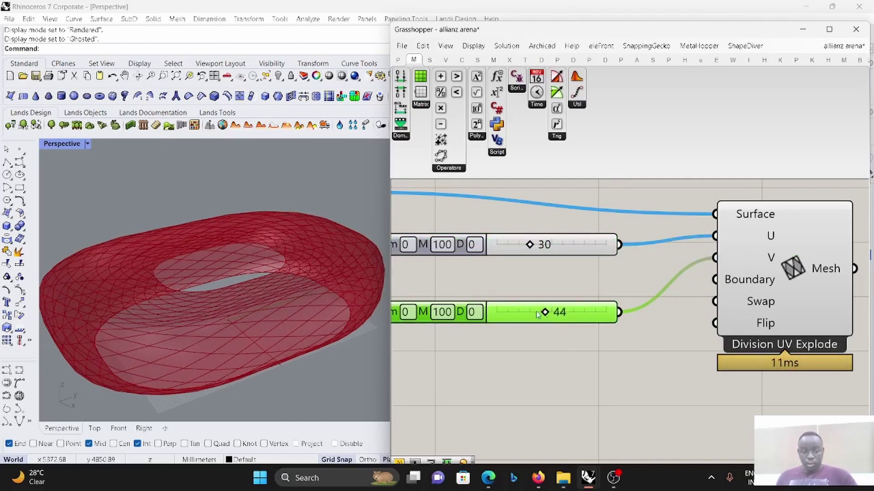
right_drag(214, 346, 239, 351)
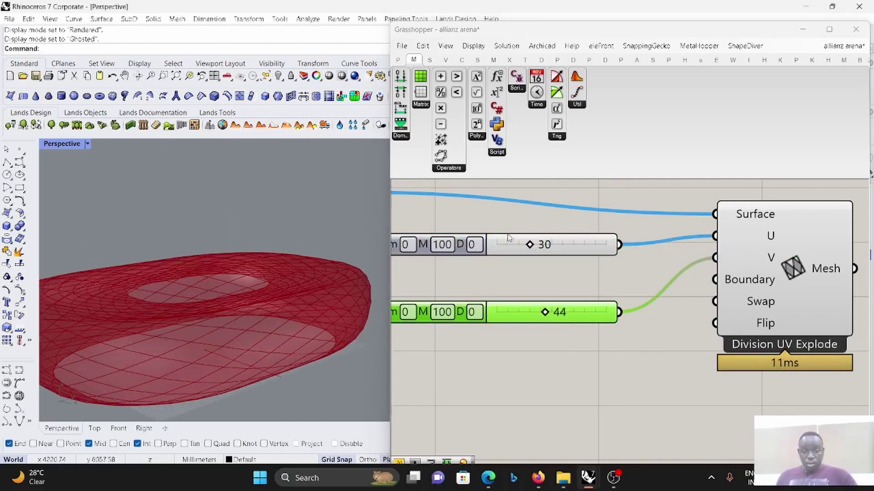
drag(528, 245, 545, 244)
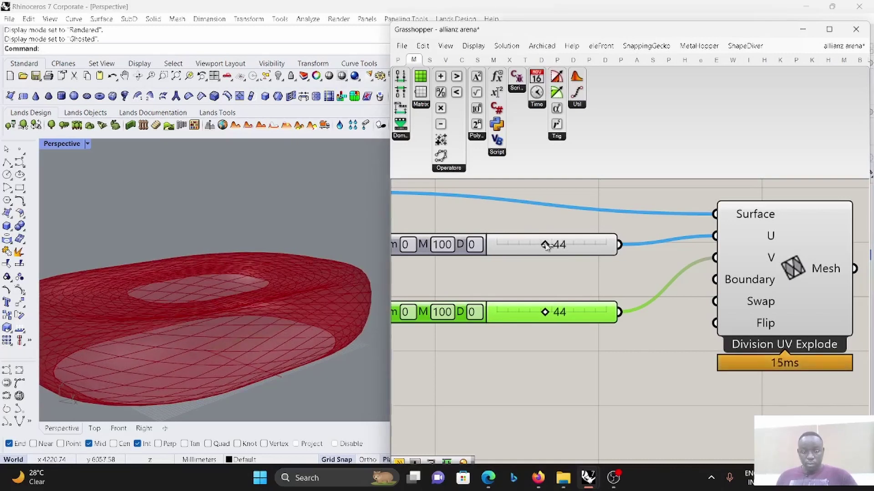
right_drag(232, 306, 230, 335)
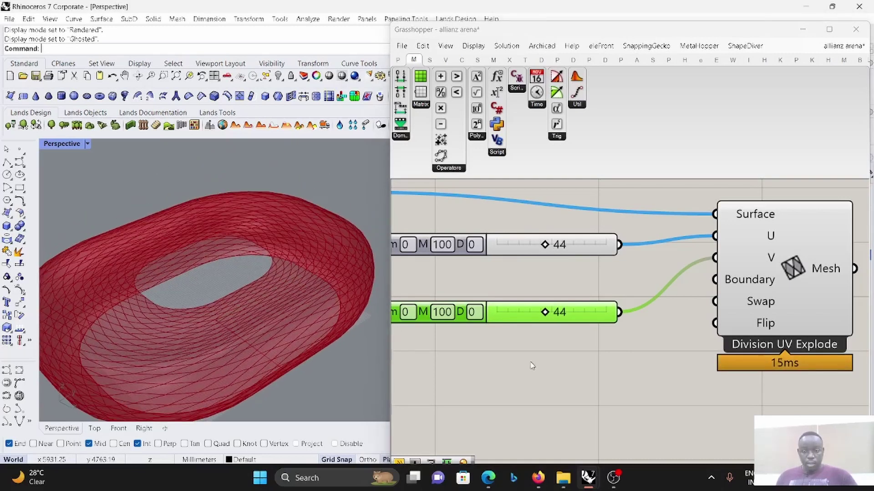
drag(550, 317, 543, 317)
right_drag(288, 363, 215, 363)
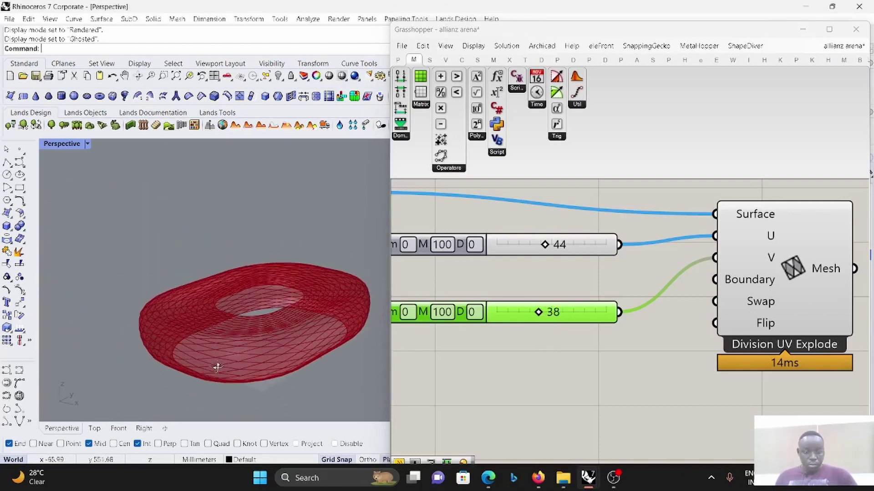
scroll(247, 366, up, 3)
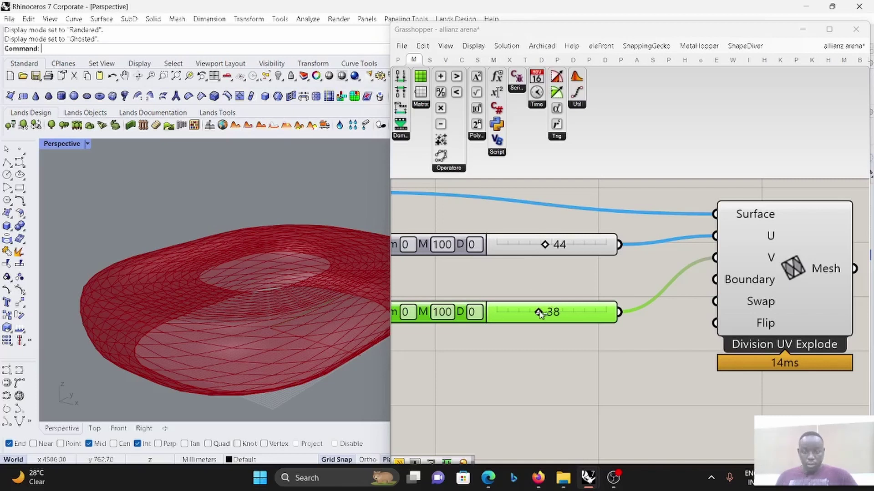
drag(540, 313, 542, 313)
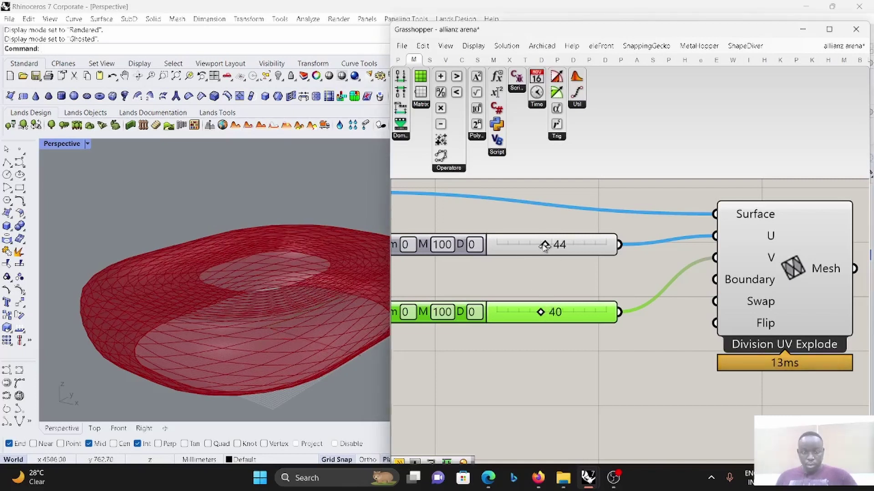
drag(544, 247, 547, 246)
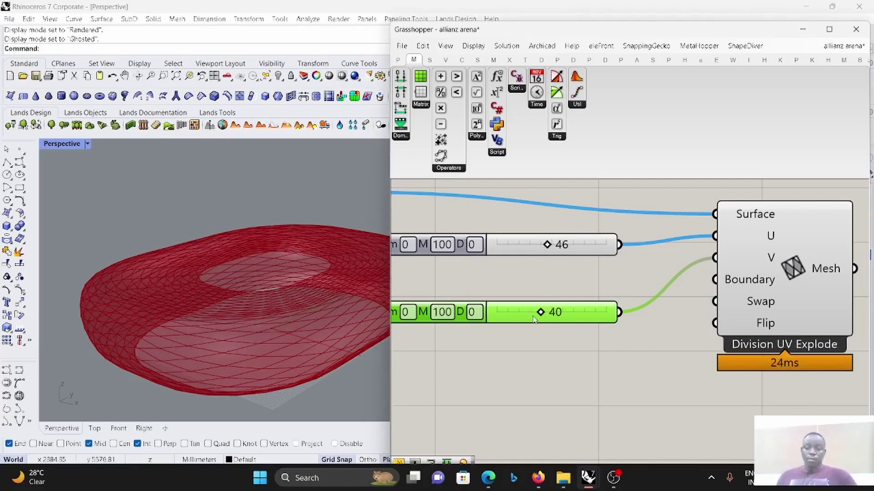
Add a number slider set to 55 and try it as the shared source for DiamondDivide's U and V inputs.
double_click(560, 357)
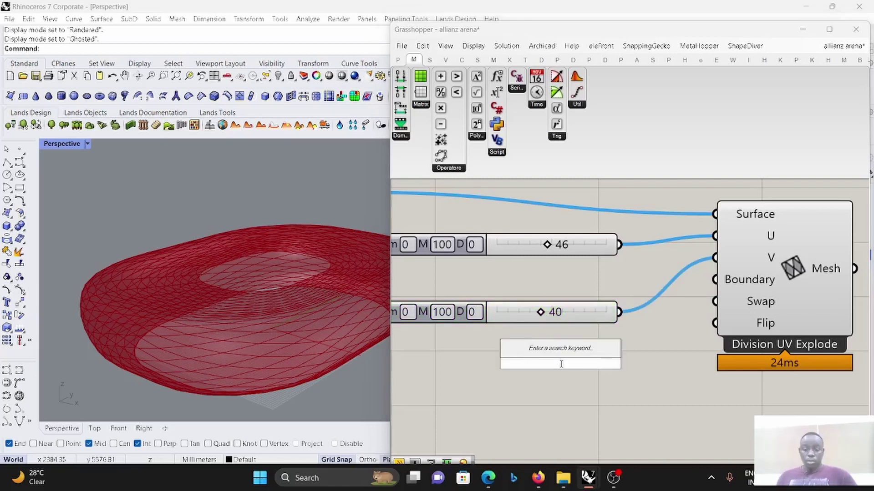
text(30)
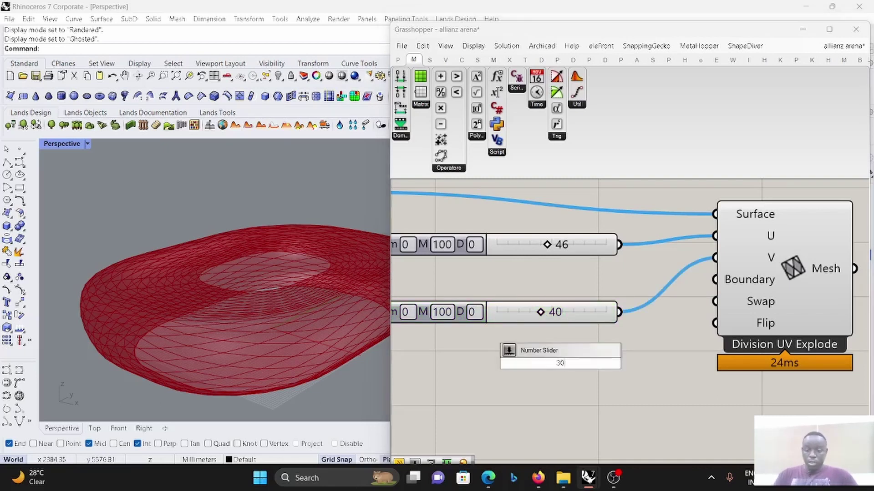
key(BackSpace)
key(BackSpace)
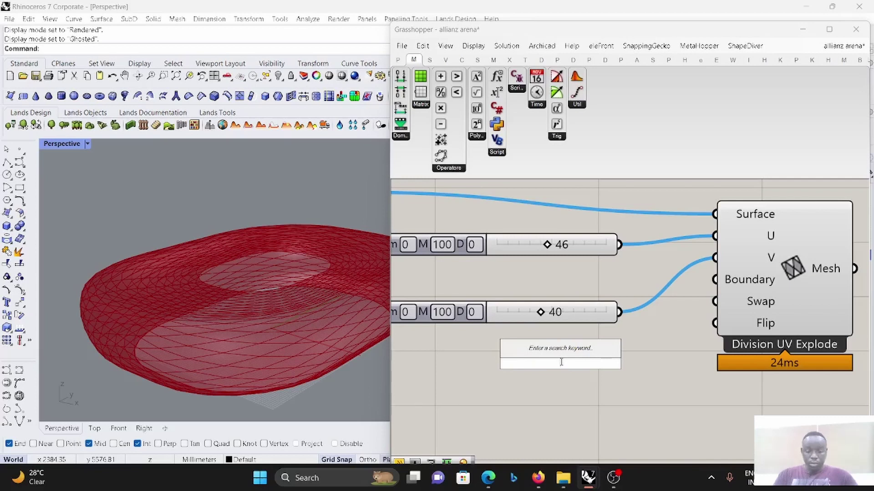
text(55)
key(Return)
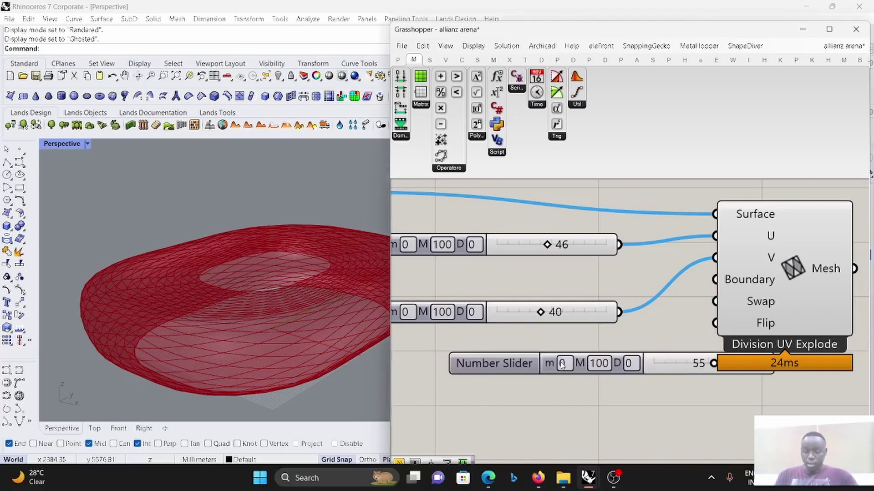
right_click(561, 363)
drag(689, 359, 549, 364)
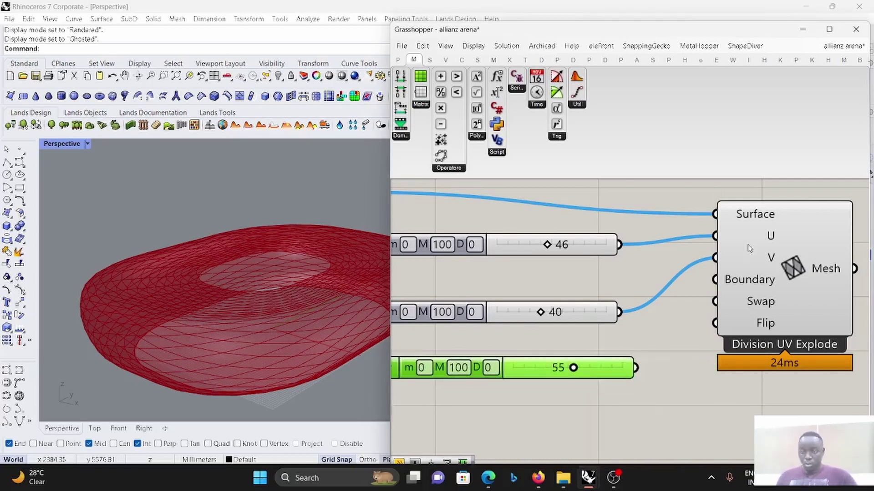
drag(716, 257, 716, 235)
click(765, 256)
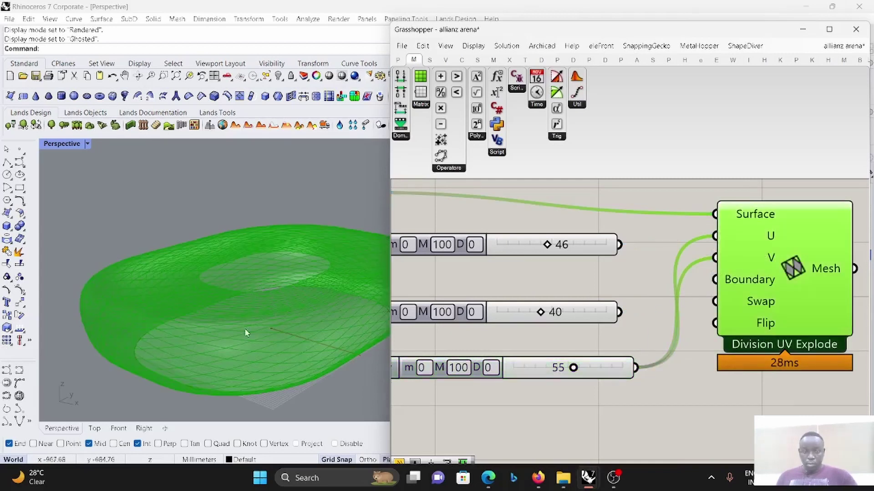
Try the shared U and V slider at 73 and examine the mesh density from several angles.
right_drag(244, 329, 237, 370)
scroll(286, 299, down, 7)
scroll(286, 295, up, 8)
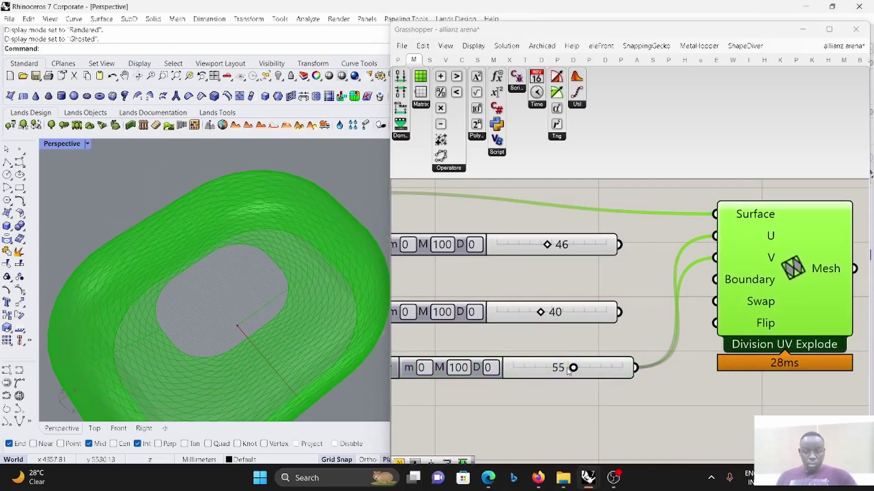
drag(568, 371, 589, 368)
right_drag(314, 346, 332, 298)
scroll(537, 348, up, 3)
drag(608, 373, 614, 374)
right_drag(325, 362, 326, 341)
scroll(276, 356, down, 3)
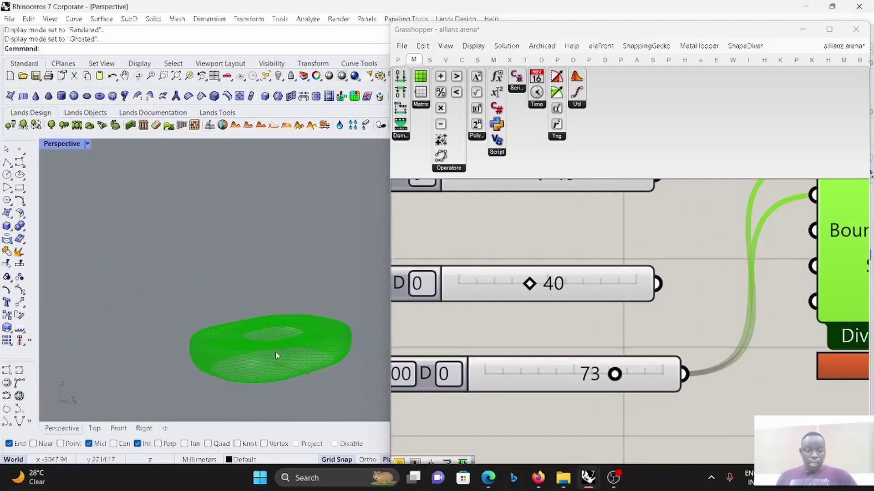
right_drag(276, 356, 315, 370)
scroll(316, 370, up, 5)
right_drag(182, 370, 293, 319)
scroll(287, 321, down, 7)
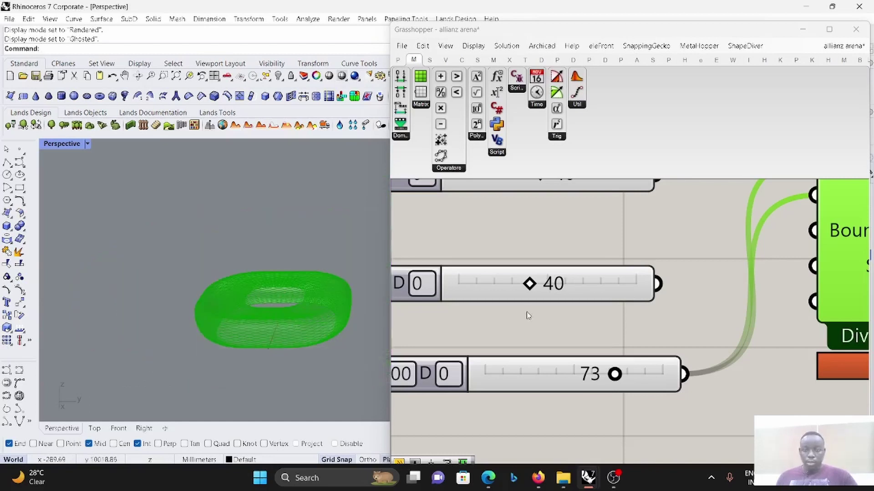
Reconnect the 46 slider to U and the 40 slider to V, and delete the extra slider.
scroll(526, 314, down, 6)
scroll(581, 273, up, 2)
drag(571, 264, 569, 321)
click(520, 371)
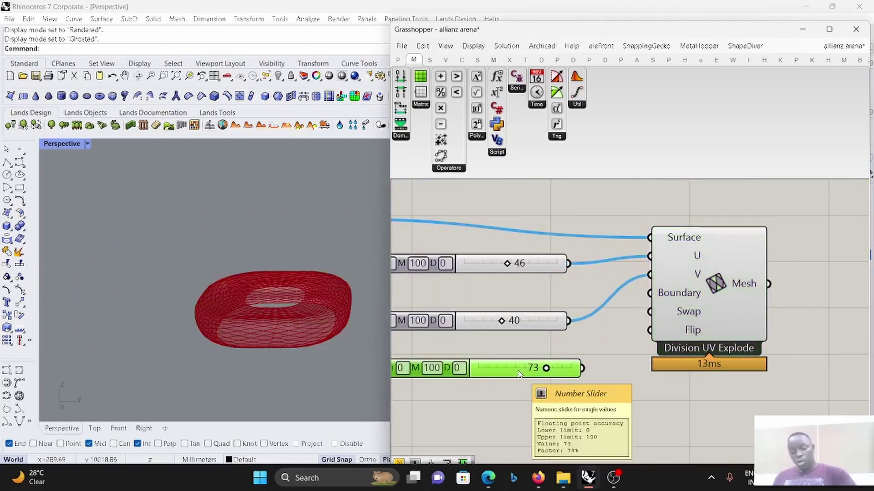
key(Delete)
Move the V slider closer beneath the U slider.
scroll(555, 314, down, 1)
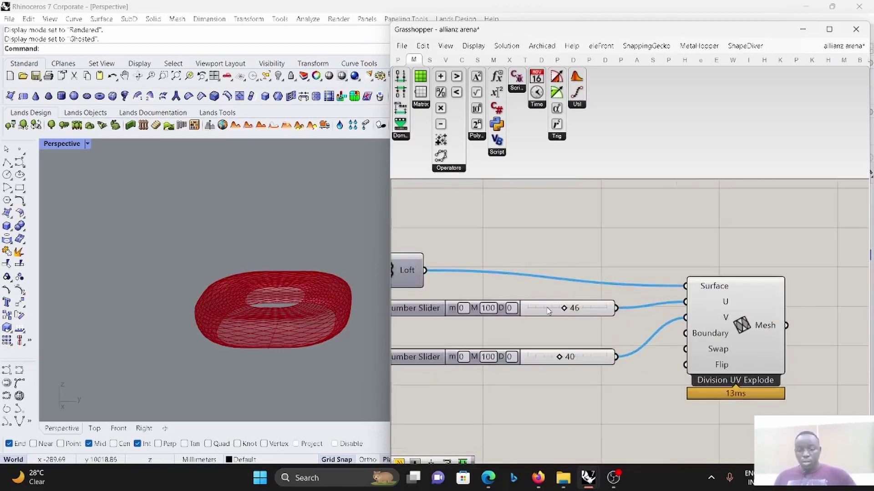
scroll(548, 310, down, 1)
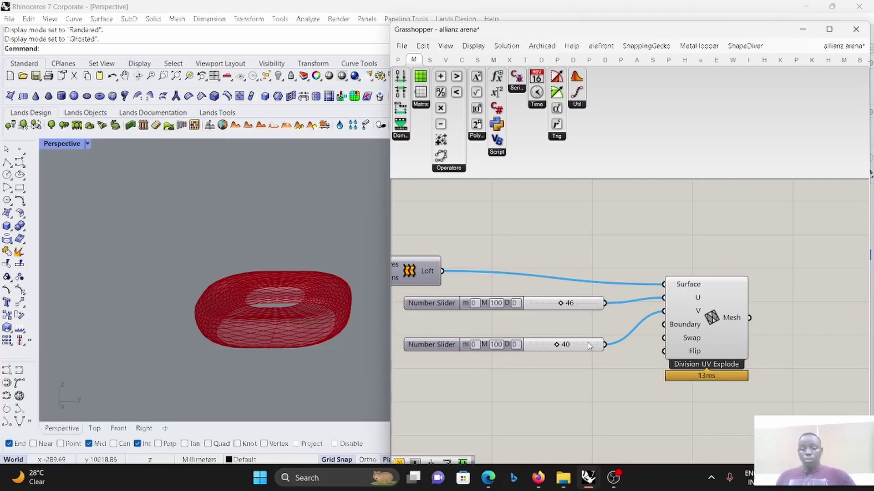
drag(574, 344, 581, 330)
Add a Face Normals component fed by DiamondDivide's Mesh output, and check the face centres on the highlighted diamond mesh.
scroll(553, 332, down, 5)
scroll(622, 329, up, 4)
right_drag(787, 320, 701, 316)
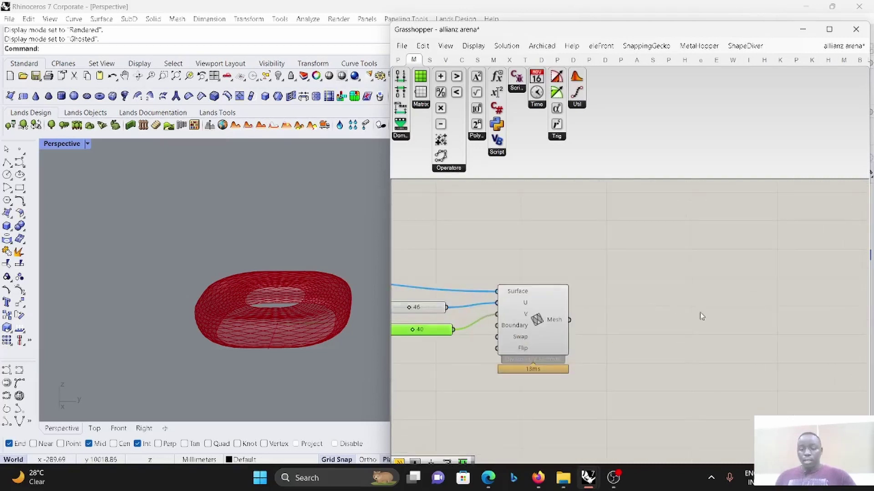
double_click(654, 321)
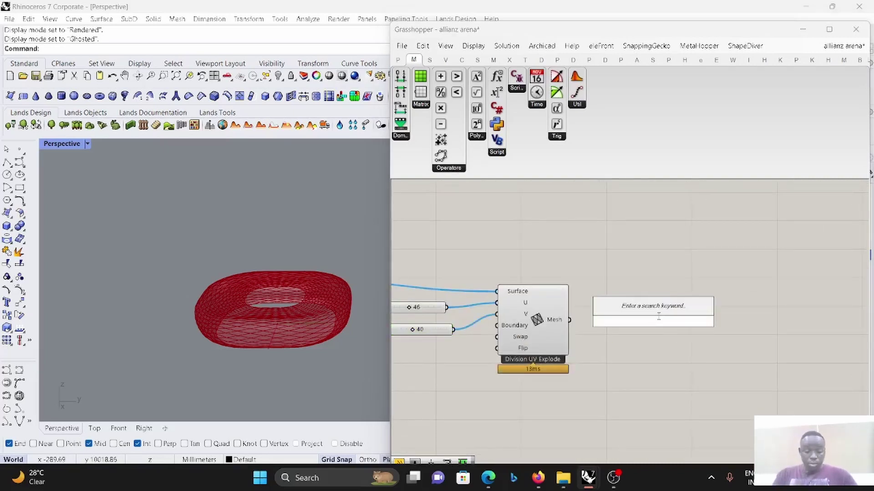
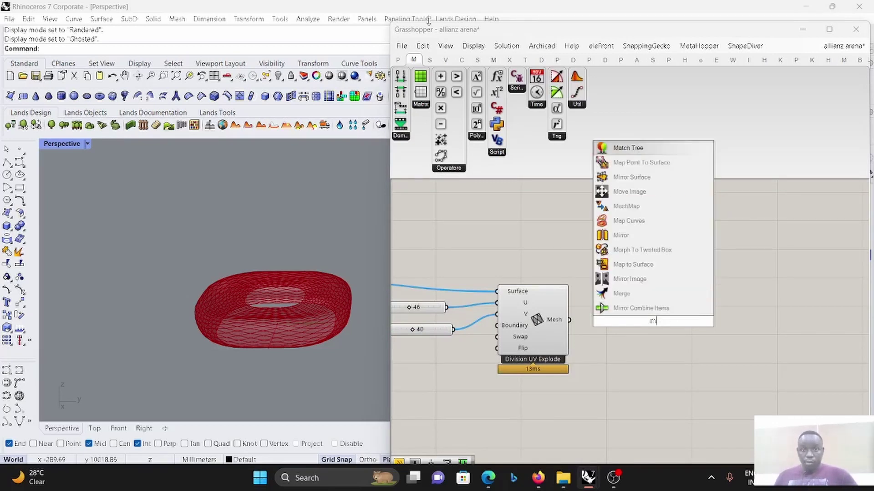
click(493, 60)
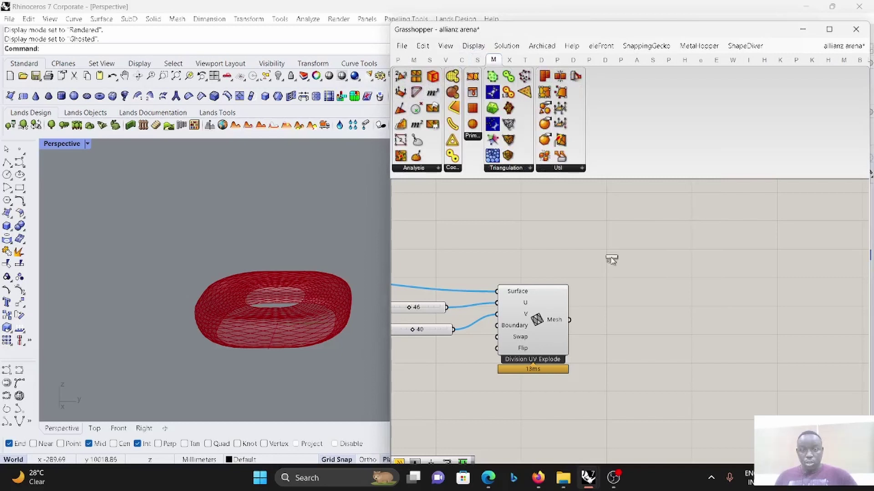
drag(611, 259, 651, 328)
drag(574, 329, 572, 325)
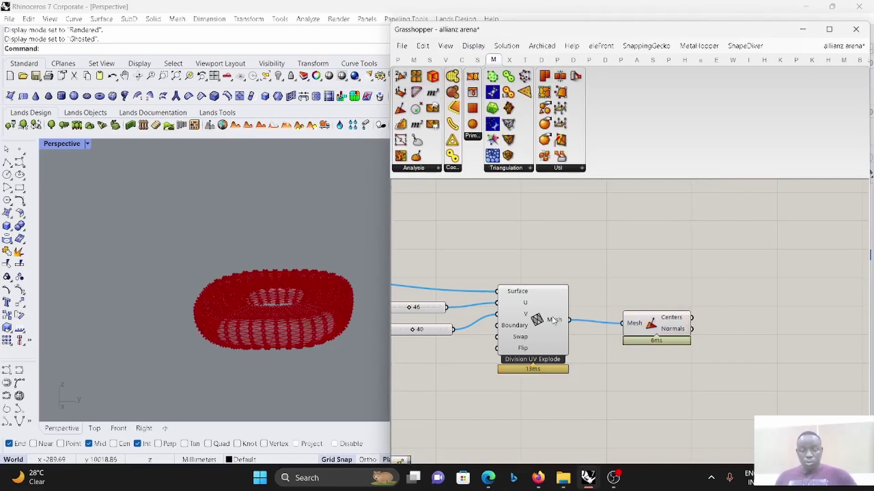
click(555, 321)
scroll(269, 331, up, 13)
right_drag(271, 332, 273, 329)
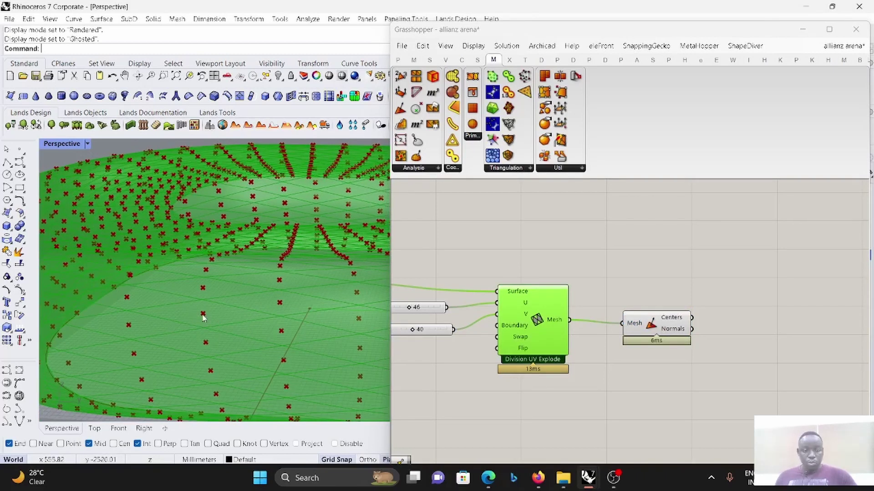
scroll(203, 318, down, 2)
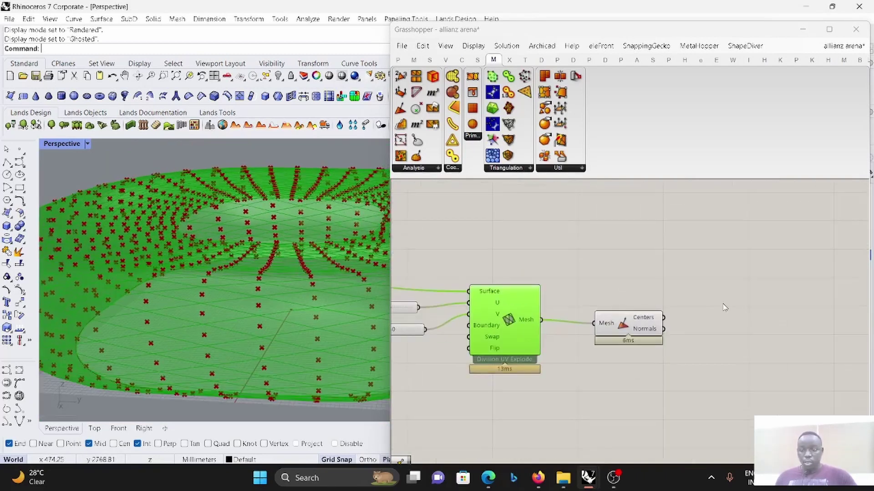
Add a Move component beyond Face Normals and connect the Centers output to its Geometry input.
double_click(722, 304)
text(move)
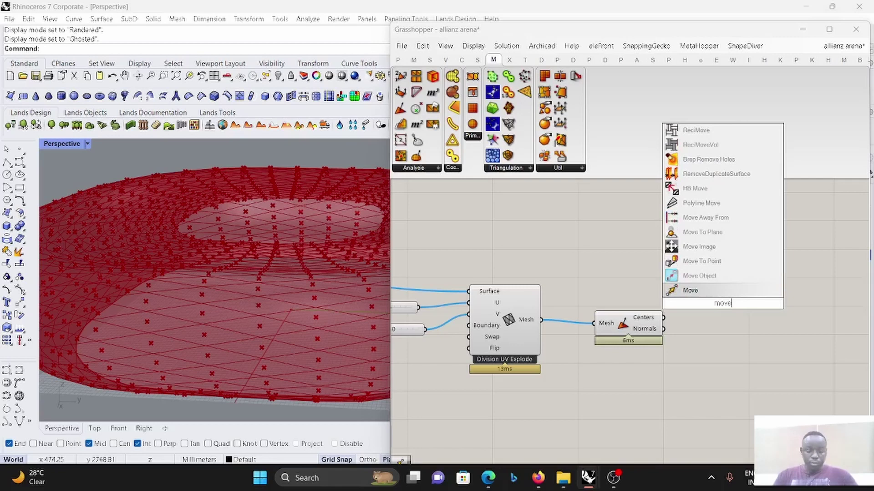
click(719, 292)
drag(732, 295, 797, 312)
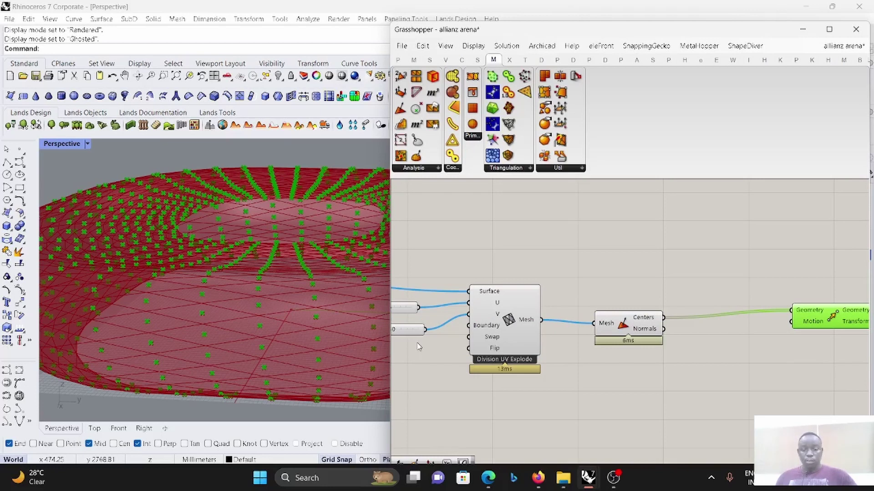
scroll(612, 341, down, 2)
scroll(722, 329, up, 2)
drag(750, 314, 759, 343)
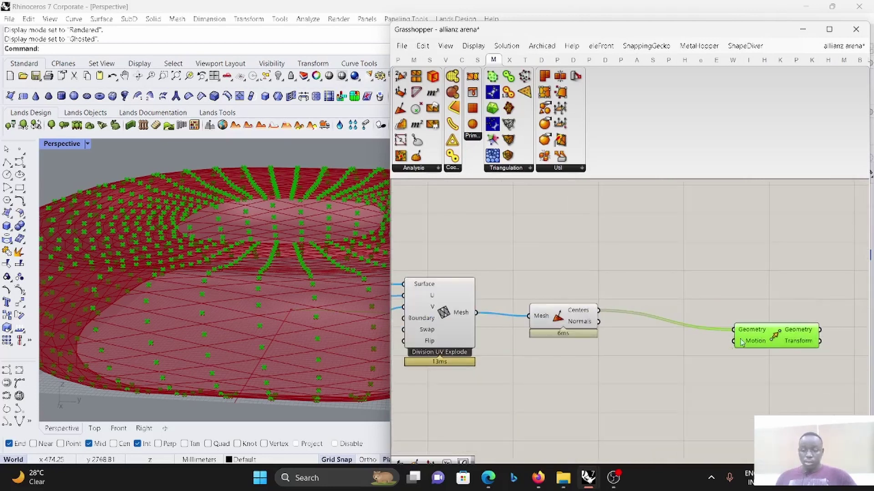
Add an Amplitude component below the wire to Move and connect the face Normals to its Vector input.
click(659, 372)
double_click(662, 376)
text(am)
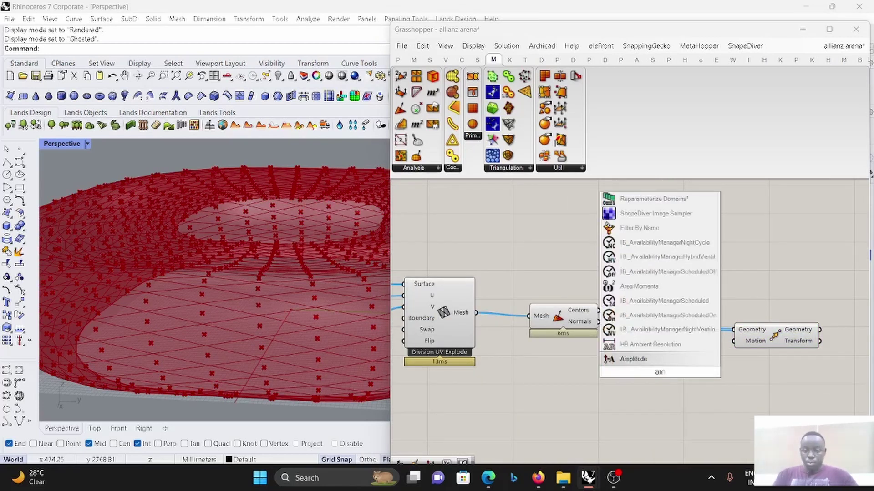
key(Return)
scroll(591, 327, up, 2)
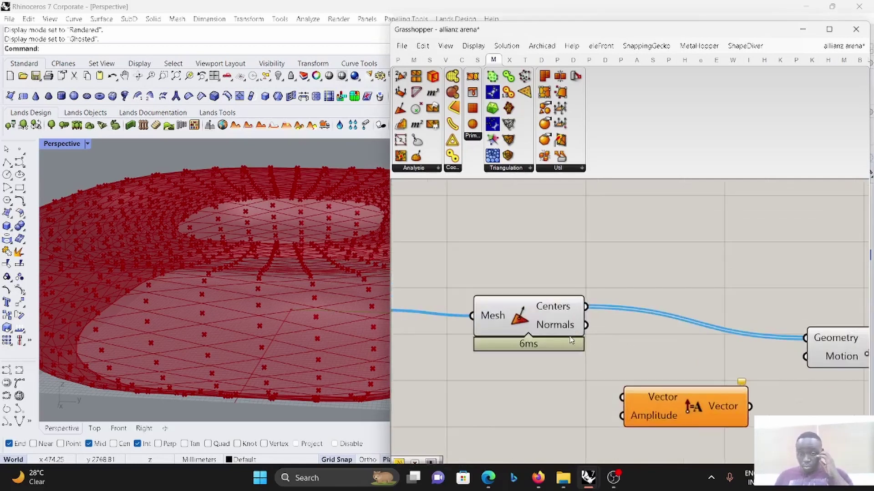
click(583, 335)
drag(593, 371, 668, 405)
Add a number slider set to 150 with a range of 0 to 1000 and connect it to Amplitude's Amplitude input.
double_click(560, 407)
text(100)
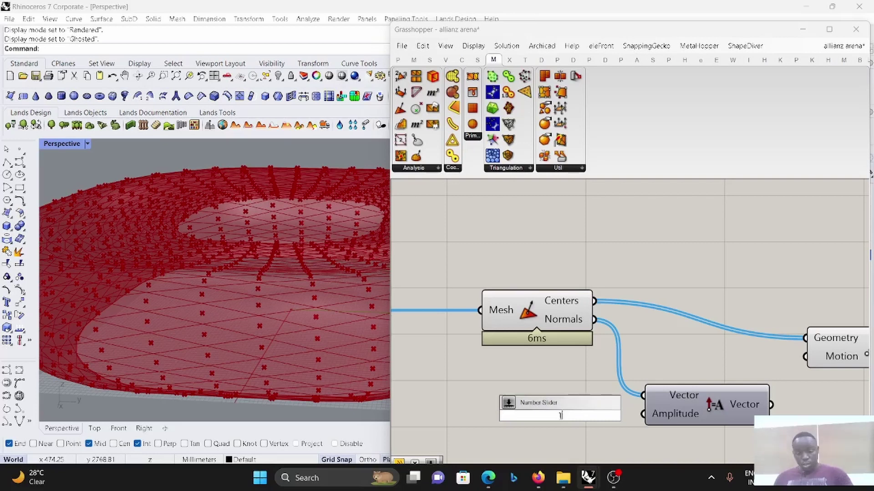
key(BackSpace)
key(BackSpace)
key(BackSpace)
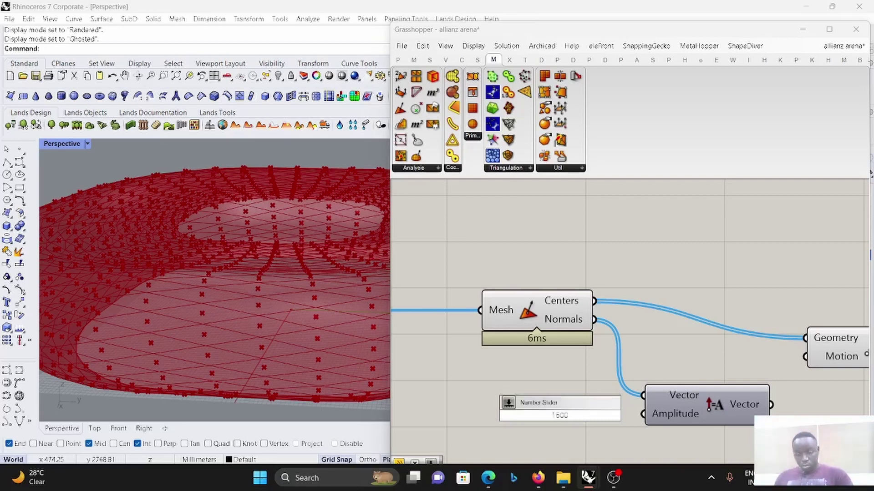
key(Return)
drag(674, 421, 615, 413)
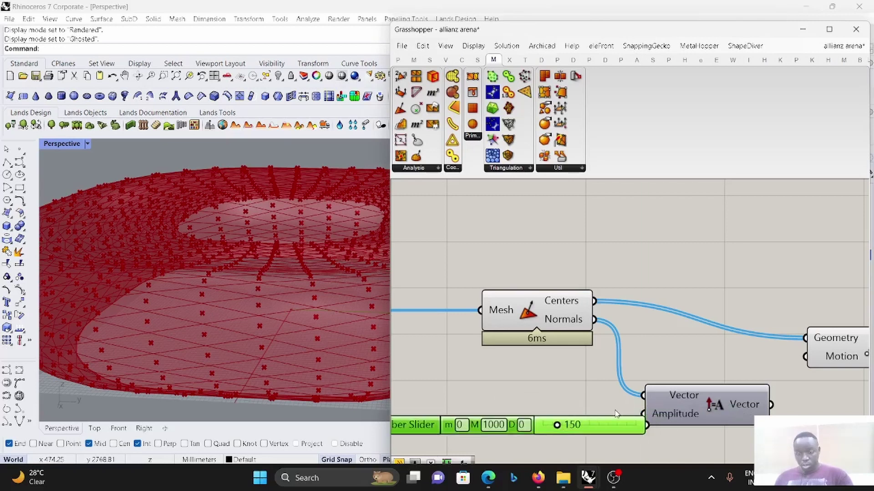
Connect Amplitude's Vector output to Move's Motion input and check the offset face centres on the model.
scroll(673, 414, down, 5)
drag(684, 413, 761, 379)
scroll(724, 406, up, 2)
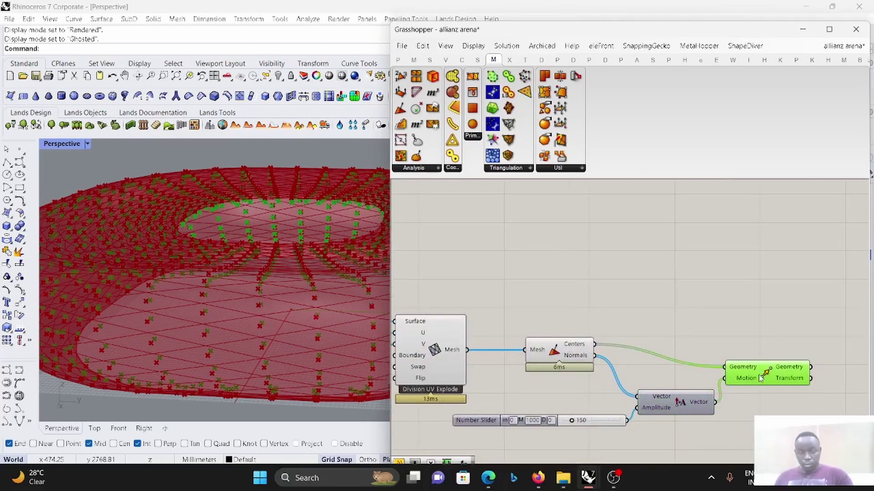
right_drag(217, 304, 195, 306)
scroll(564, 314, down, 3)
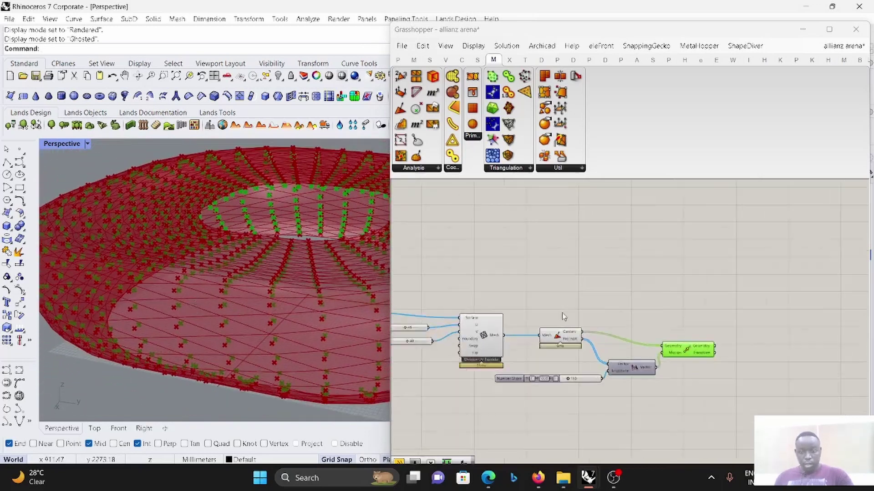
Place a Face Boundaries component above Face Normals and connect DiamondDivide's Mesh output to it.
scroll(496, 320, up, 1)
click(416, 93)
click(541, 287)
scroll(525, 309, up, 2)
drag(513, 350, 598, 278)
scroll(599, 280, down, 2)
scroll(693, 308, up, 2)
Place an Extrude Point component beyond Move, level with the gap between Face Boundaries and Move.
click(695, 291)
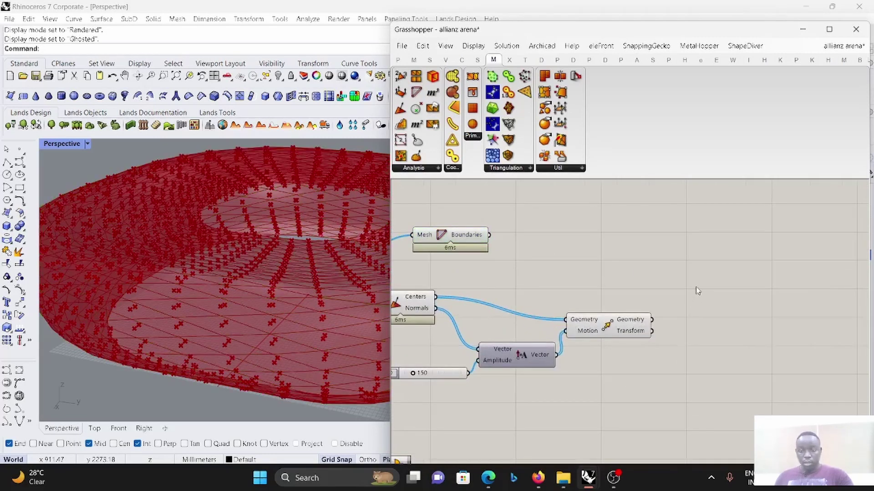
double_click(696, 287)
text(Tru)
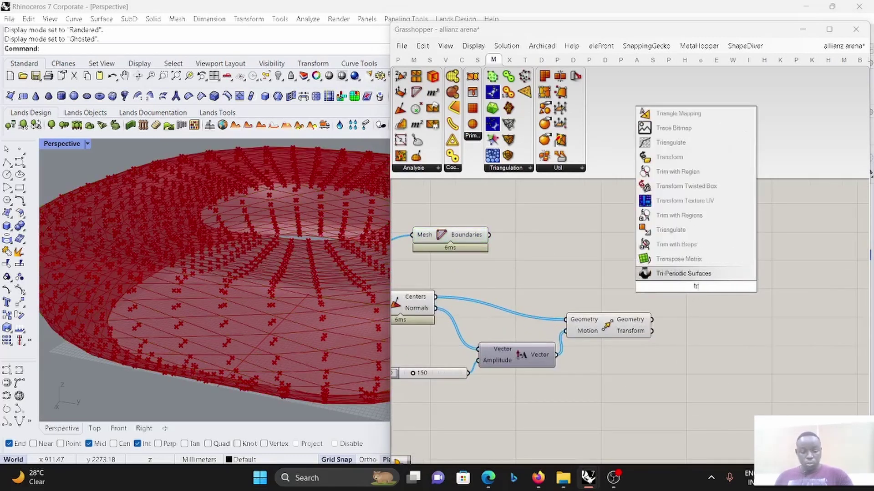
key(BackSpace)
key(BackSpace)
key(BackSpace)
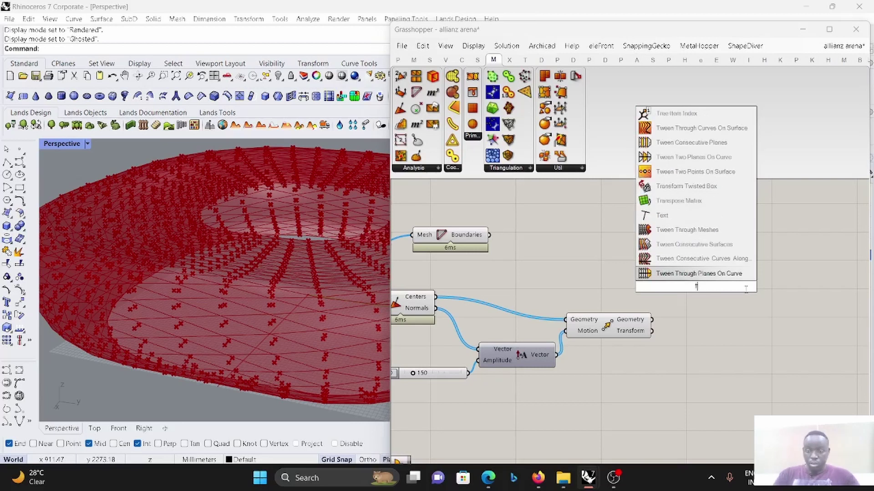
text(i)
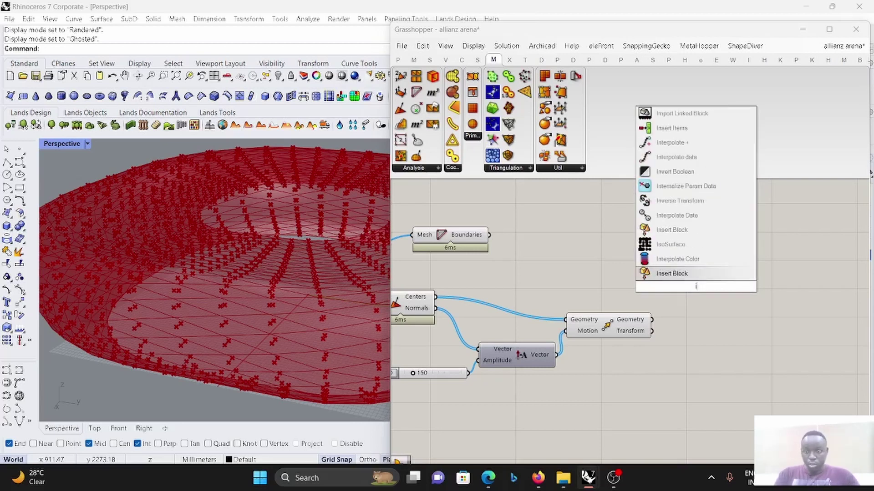
text(x)
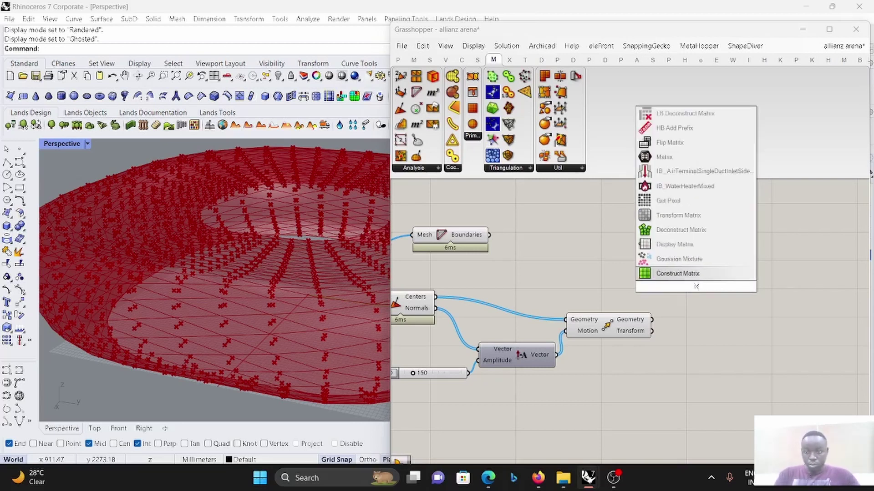
key(BackSpace)
key(BackSpace)
text(ext)
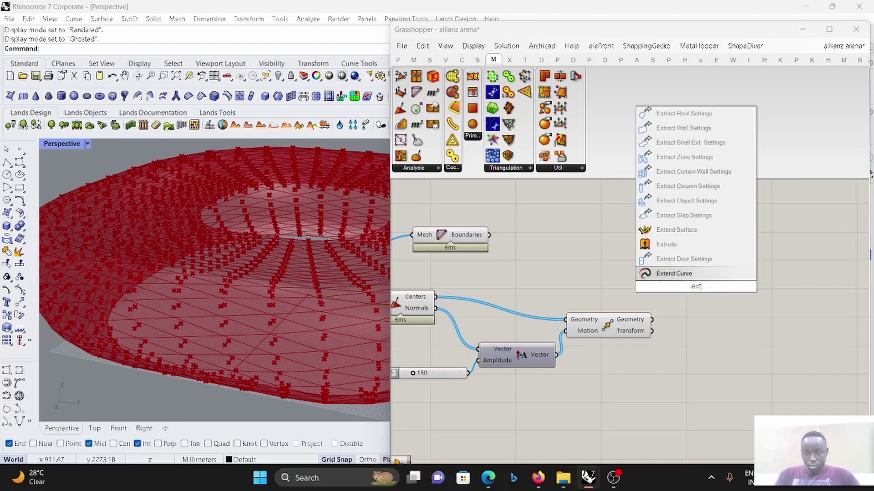
text(r)
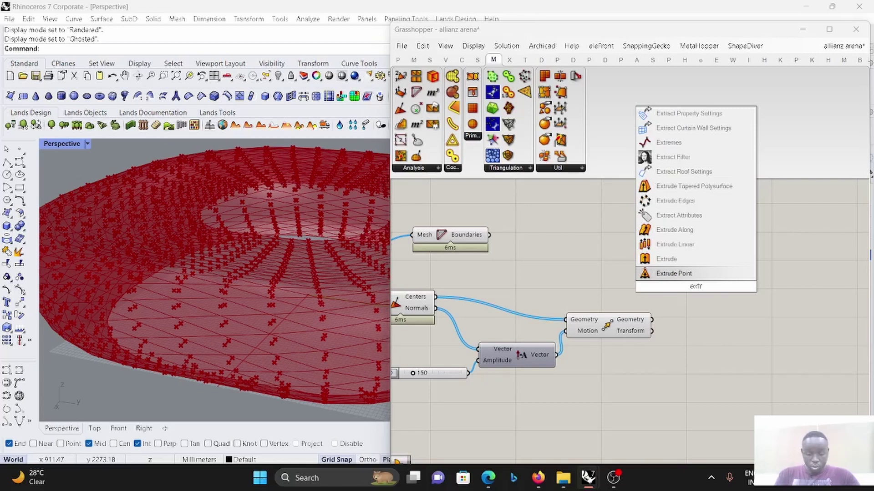
text(u)
click(673, 244)
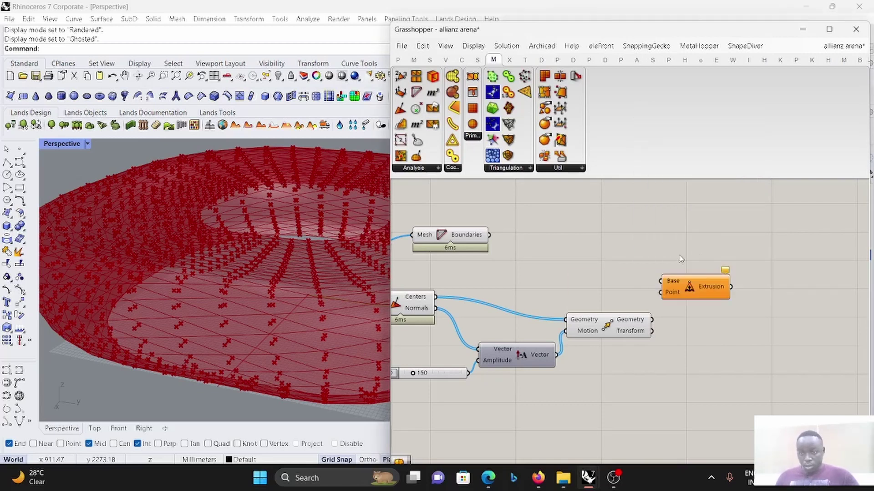
Connect Boundaries to Extrude Point's Base and Move's Geometry to its Point input, with the component spaced farther from Move.
scroll(664, 282, up, 1)
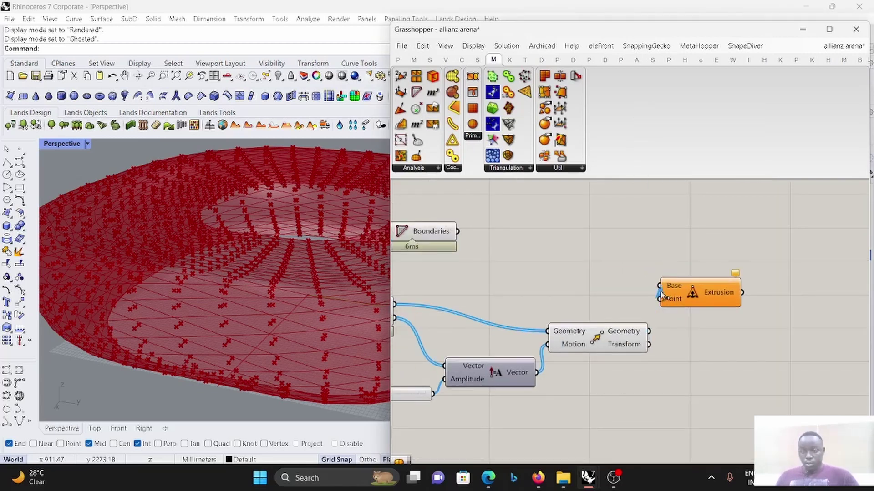
drag(587, 262, 457, 232)
drag(704, 301, 852, 282)
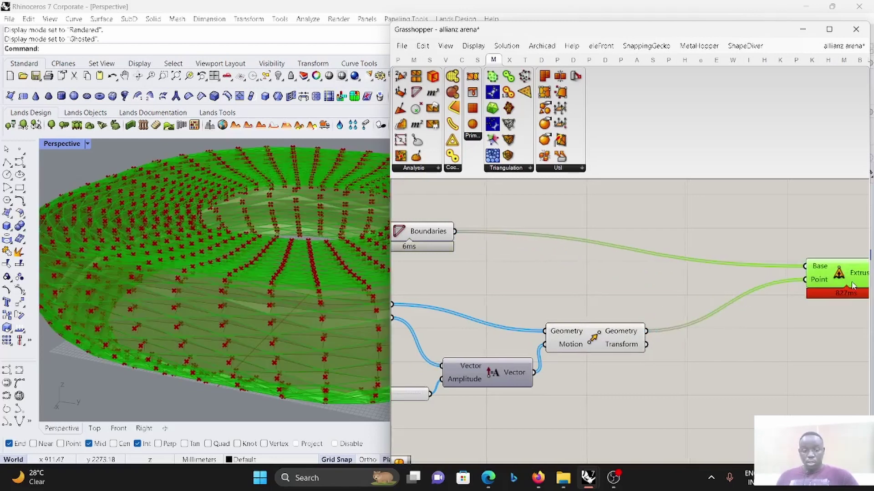
Turn off the preview of DiamondDivide, Face Boundaries, Face Normals, Amplitude and Move.
scroll(707, 292, down, 4)
drag(697, 355, 403, 244)
right_click(472, 213)
click(506, 231)
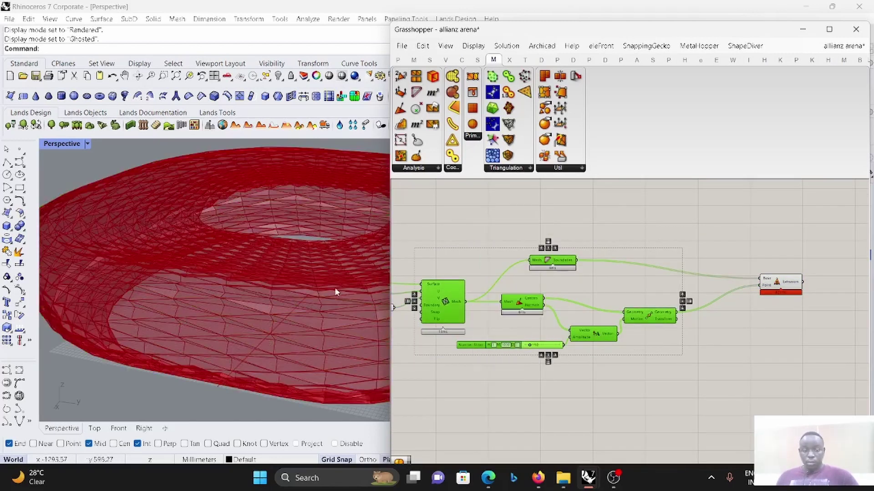
Examine the point-extruded facade panels on the model from several angles, with Extrude Point's result highlighted.
scroll(314, 302, up, 4)
right_drag(303, 310, 255, 282)
scroll(314, 276, down, 5)
scroll(314, 274, up, 4)
scroll(256, 282, down, 6)
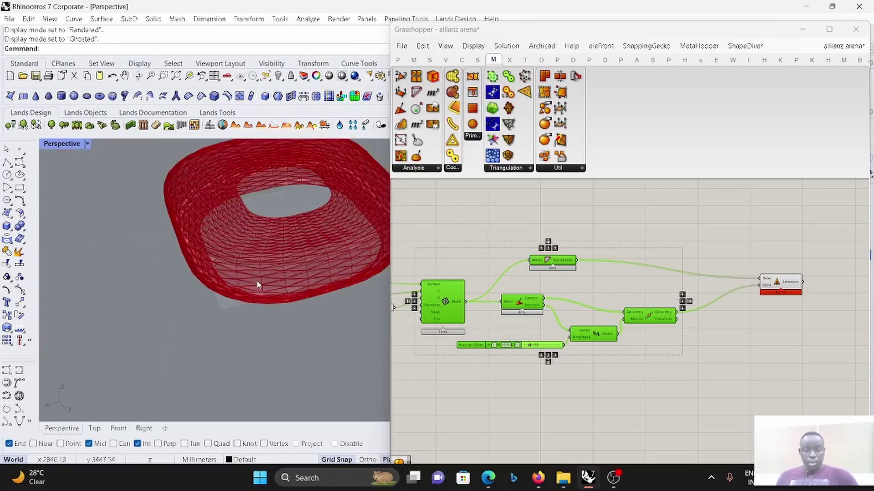
scroll(635, 302, down, 5)
scroll(784, 313, up, 4)
scroll(626, 303, up, 2)
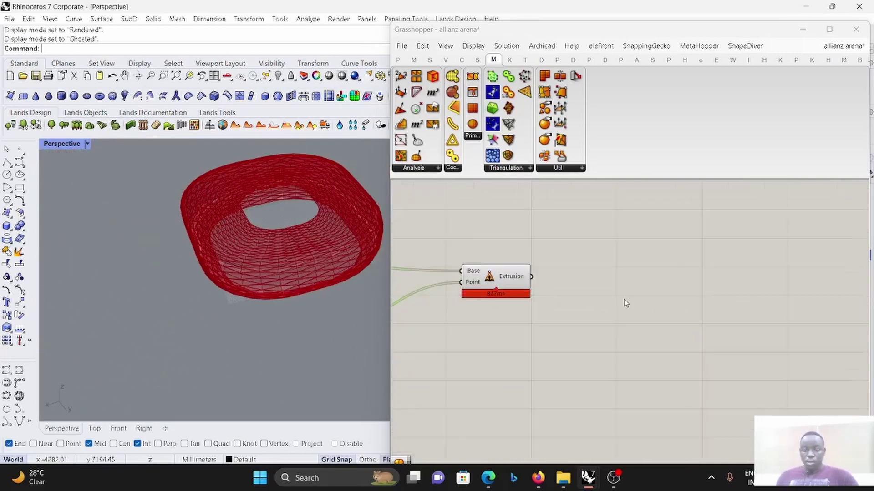
click(498, 280)
scroll(581, 293, up, 2)
scroll(331, 265, up, 3)
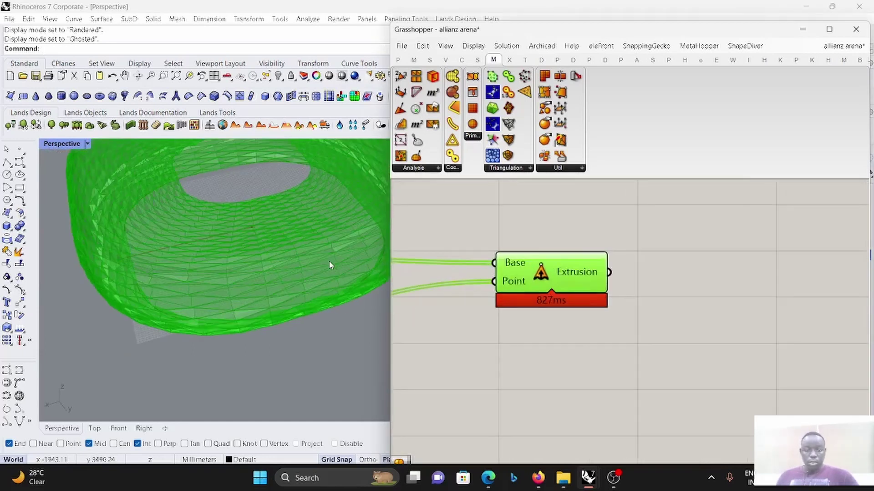
scroll(318, 271, up, 5)
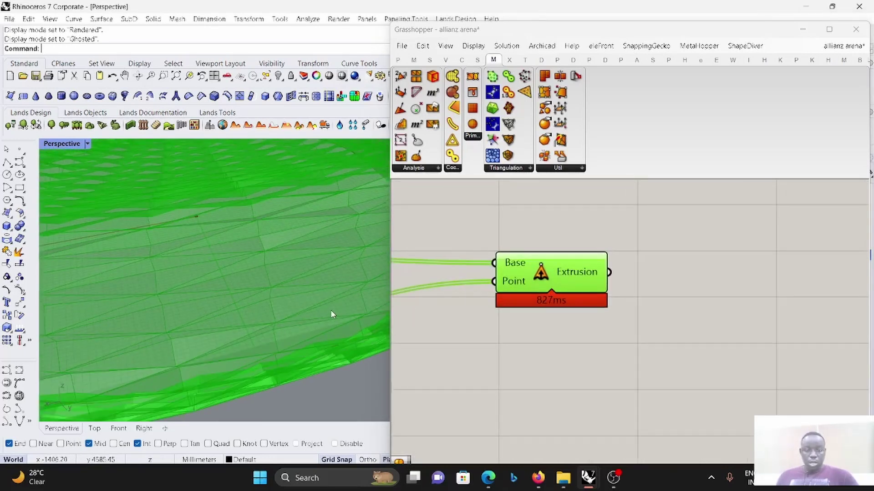
scroll(329, 308, up, 2)
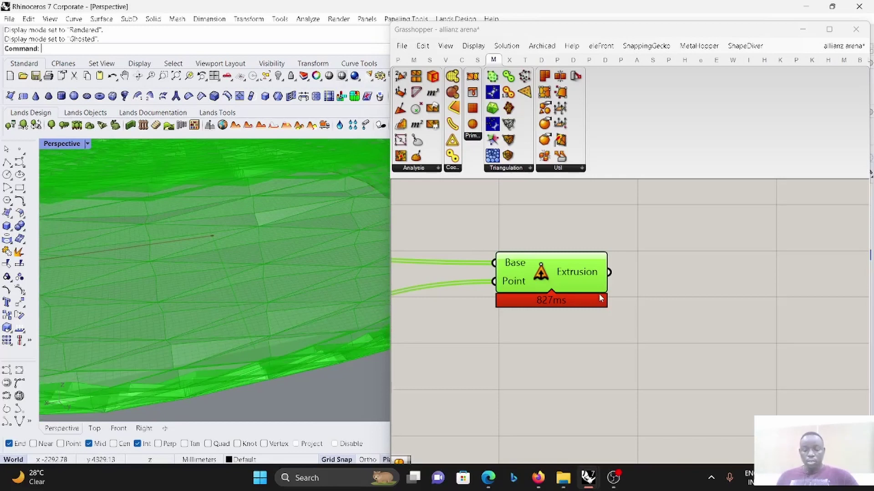
Add a Simple Mesh component after Extrude Point and connect Extrusion to its Brep input.
double_click(712, 293)
text(simple)
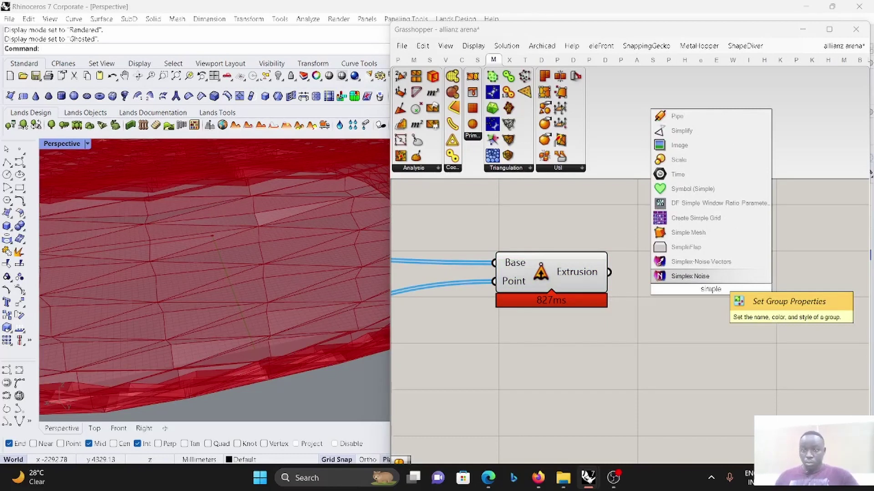
click(723, 233)
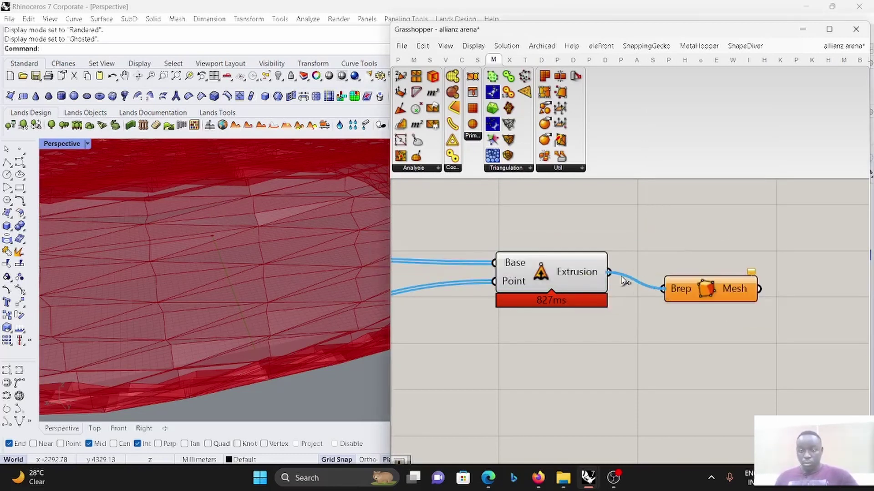
drag(625, 281, 615, 278)
Turn off the preview of Extrude Point.
drag(615, 328, 453, 225)
right_click(472, 204)
click(482, 222)
scroll(478, 276, down, 4)
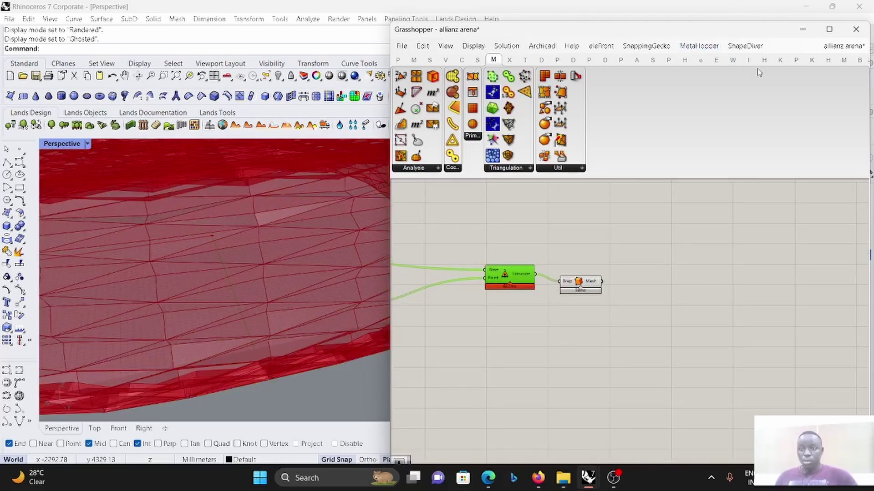
Place Weaverbird's Catmull-Clark Subdivision after Simple Mesh and connect Mesh to its Mesh/Curves input.
click(735, 62)
click(496, 77)
click(664, 300)
scroll(630, 290, up, 2)
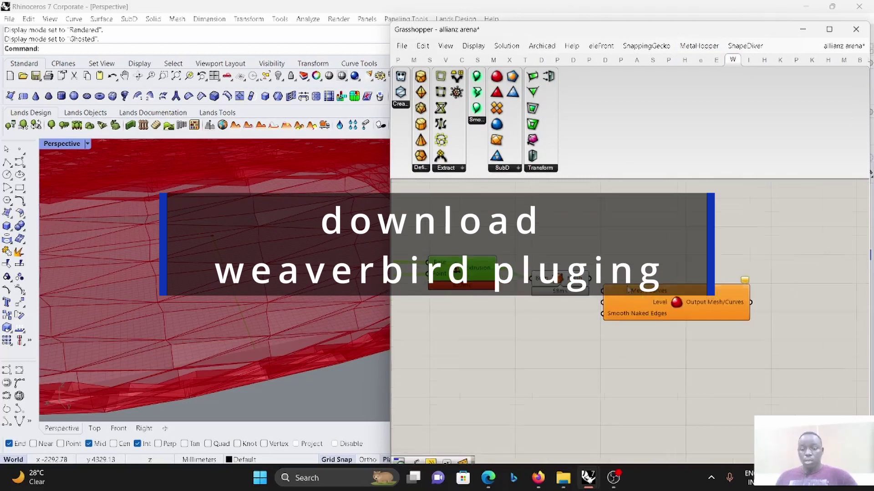
drag(590, 278, 708, 324)
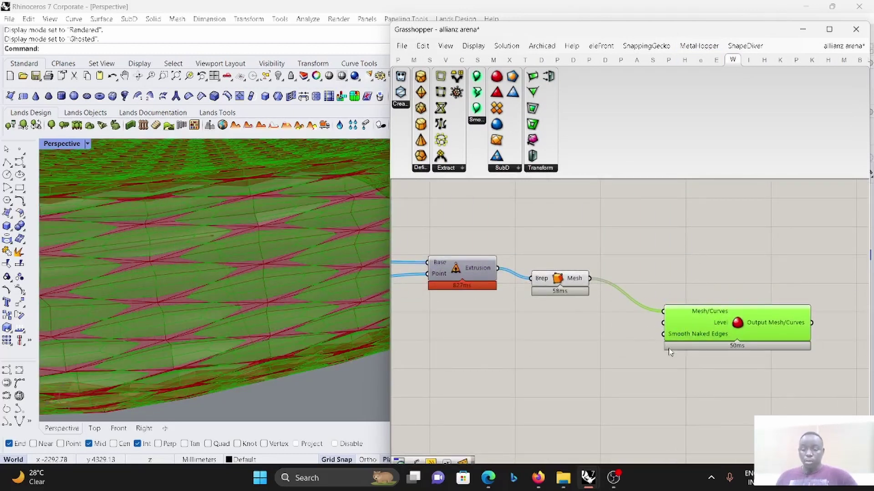
Add a panel containing 0, connect it to the subdivision's Smooth Naked Edges input and place it below the component.
mouse_move(688, 340)
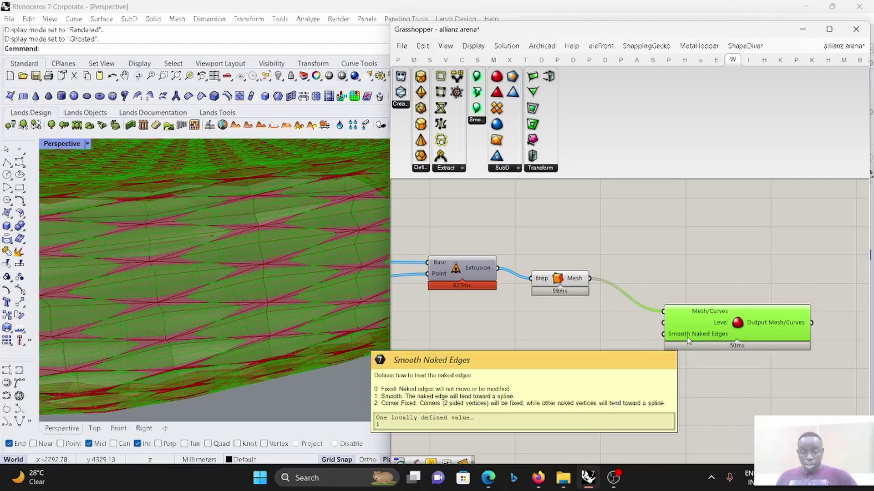
double_click(621, 342)
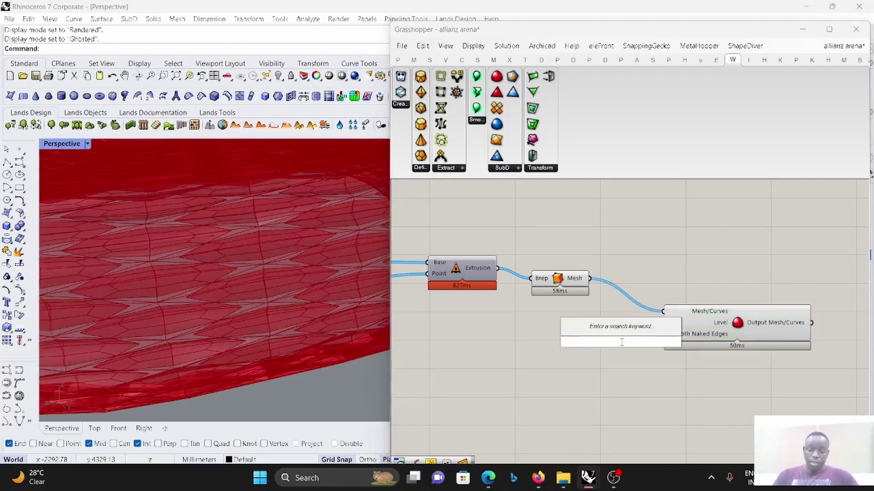
text(6)
key(Return)
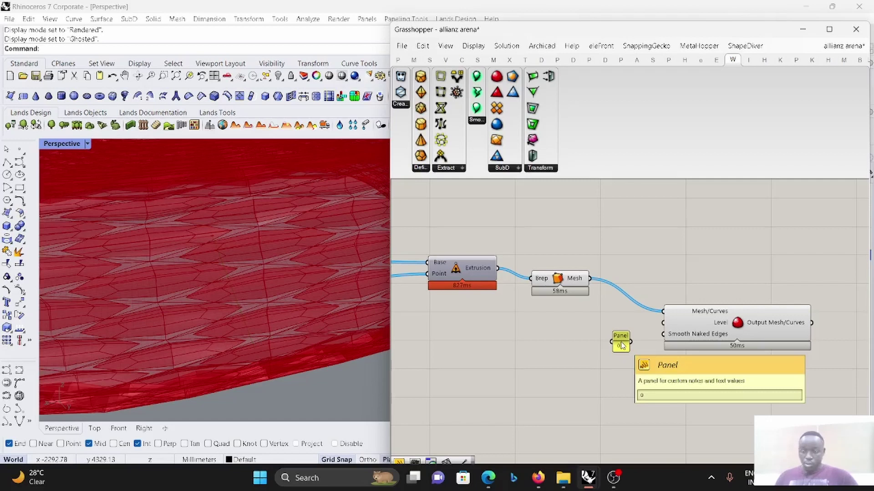
click(715, 331)
scroll(659, 337, up, 3)
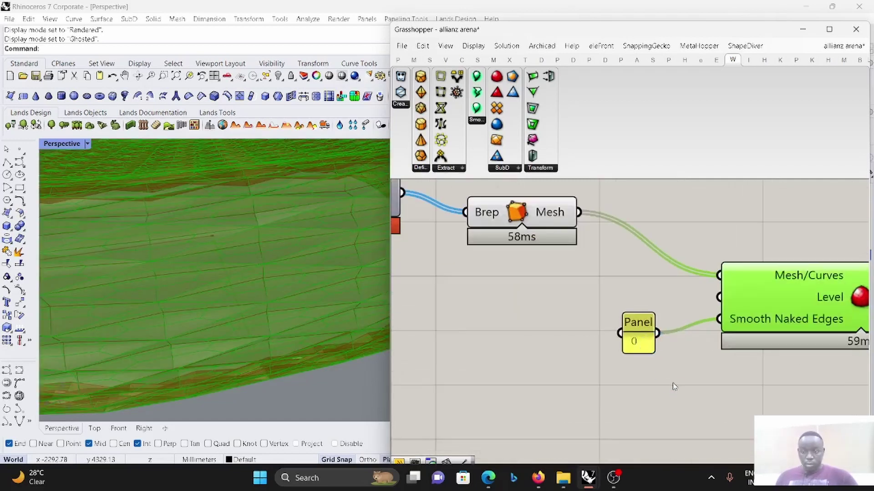
drag(637, 338, 654, 424)
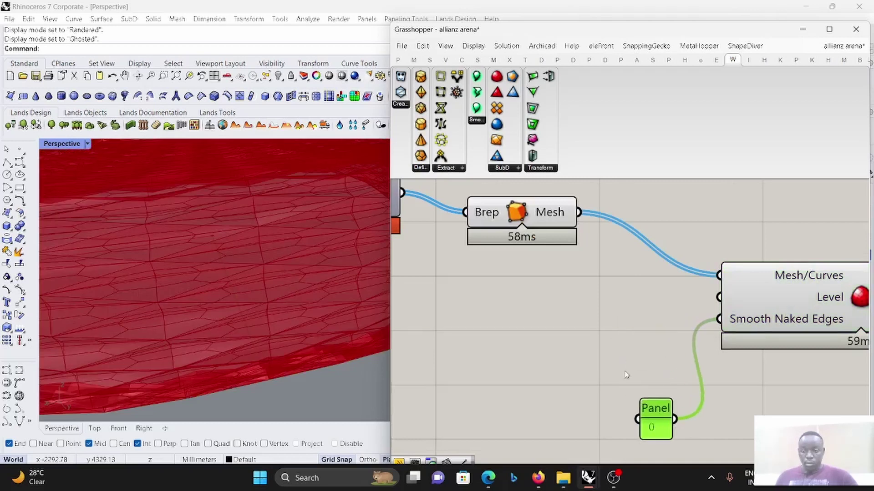
Add a panel containing 3 and connect it to the subdivision's Level input.
double_click(620, 320)
text(//3)
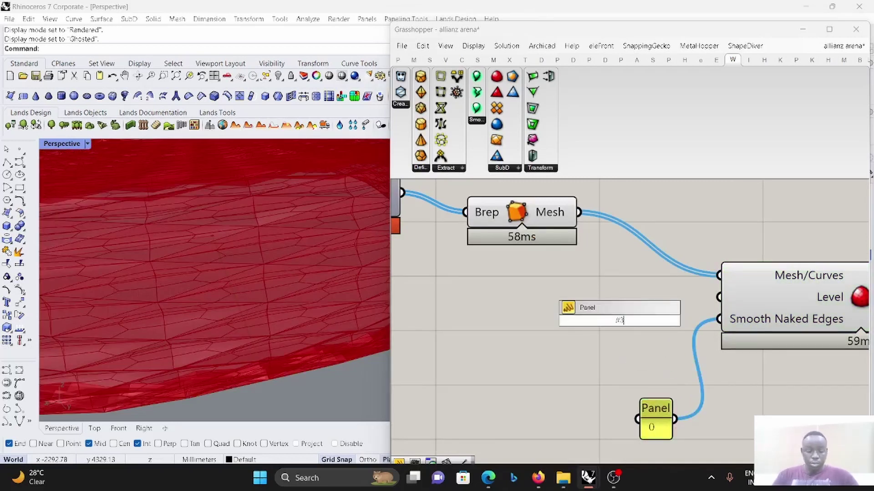
key(Return)
drag(720, 297, 646, 321)
scroll(620, 321, down, 4)
scroll(746, 319, up, 3)
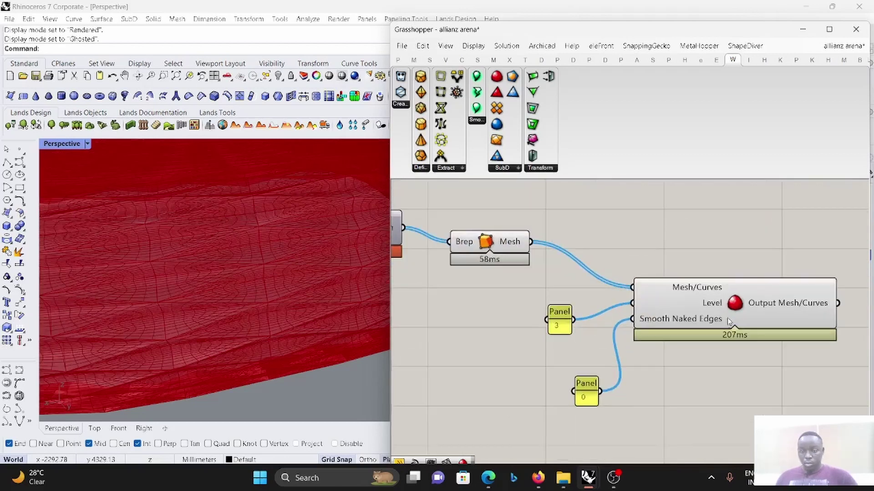
Add a Mesh Join component after the subdivision and connect Output Mesh/Curves to its Meshes input.
click(734, 310)
scroll(637, 297, down, 4)
scroll(760, 304, up, 3)
double_click(748, 297)
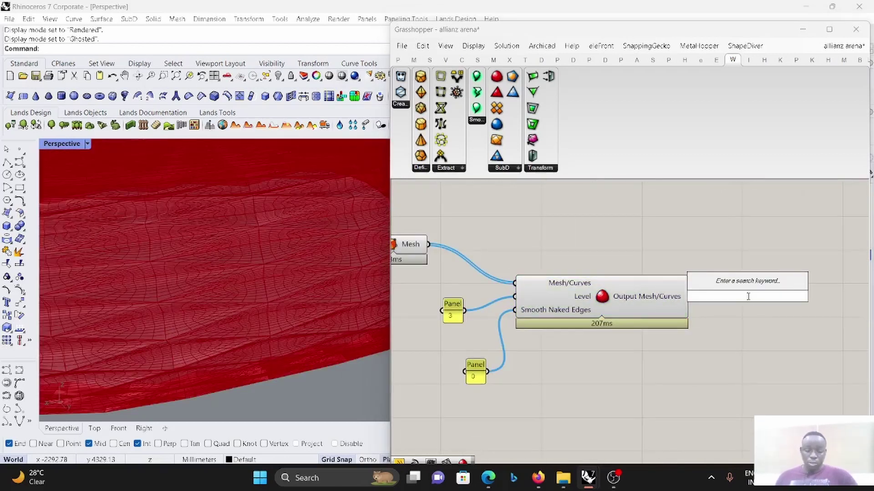
text(join)
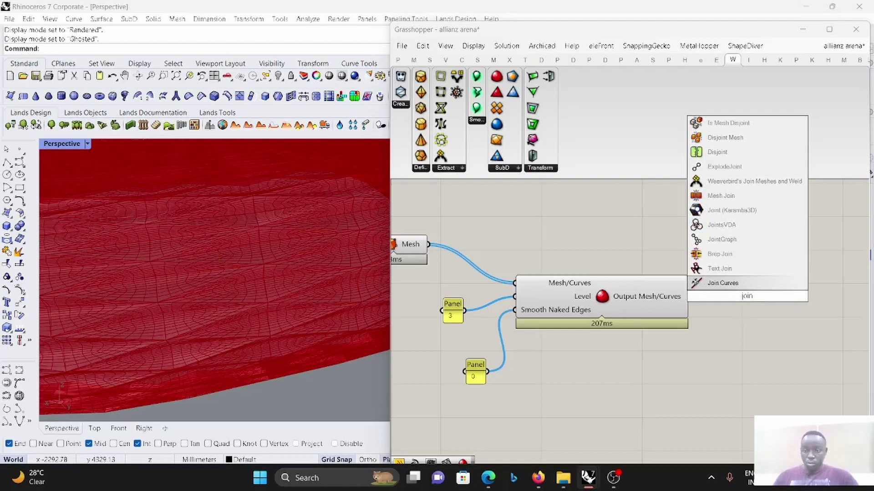
click(721, 195)
scroll(703, 286, up, 2)
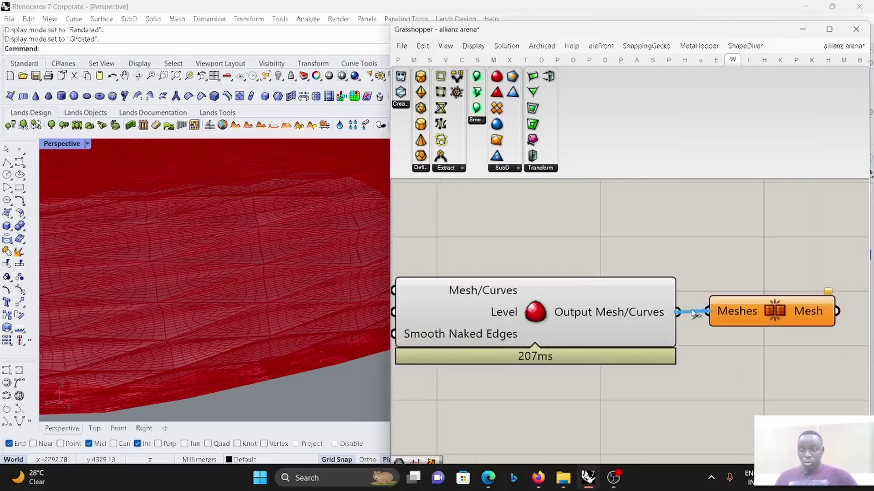
drag(695, 314, 708, 312)
Flatten Mesh Join's Meshes input.
scroll(678, 324, down, 2)
right_click(577, 291)
scroll(642, 304, up, 2)
right_click(561, 285)
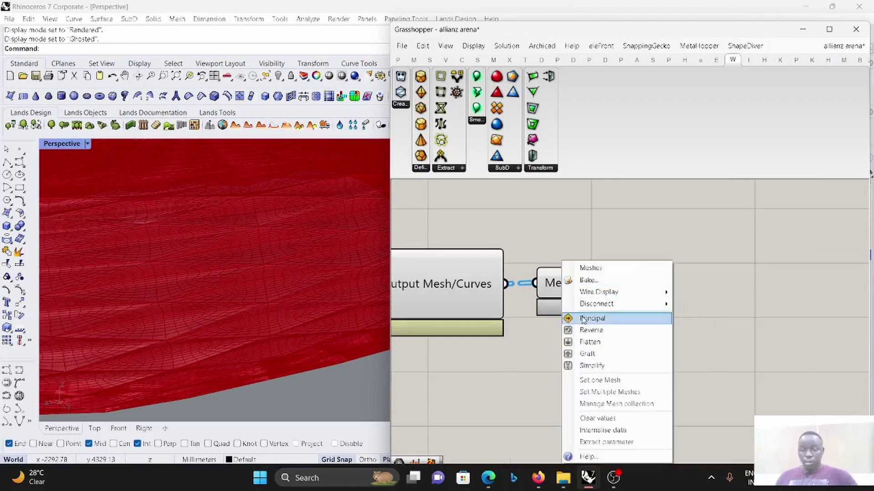
click(589, 343)
scroll(593, 273, down, 2)
scroll(541, 268, up, 2)
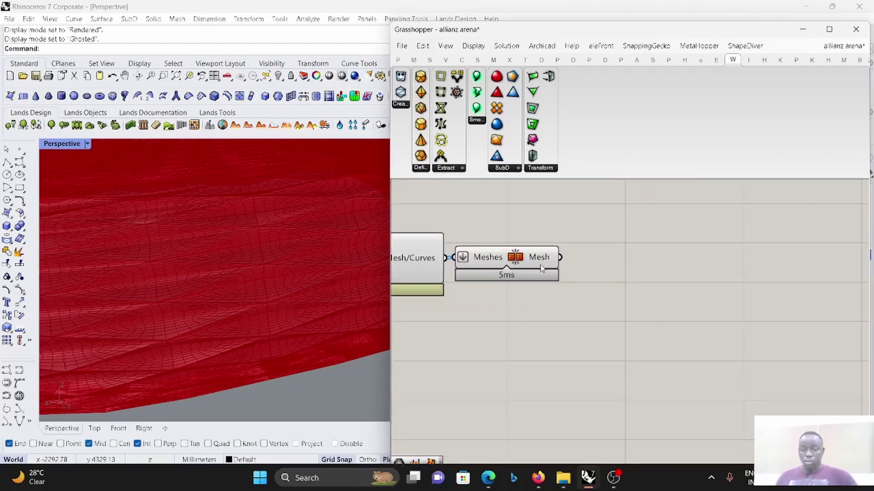
Place a second Catmull-Clark Subdivision after Mesh Join and connect the joined Mesh to its Mesh/Curves input.
drag(548, 258, 567, 258)
click(677, 260)
mouse_move(625, 258)
mouse_down()
mouse_move(659, 268)
mouse_move(587, 259)
mouse_up()
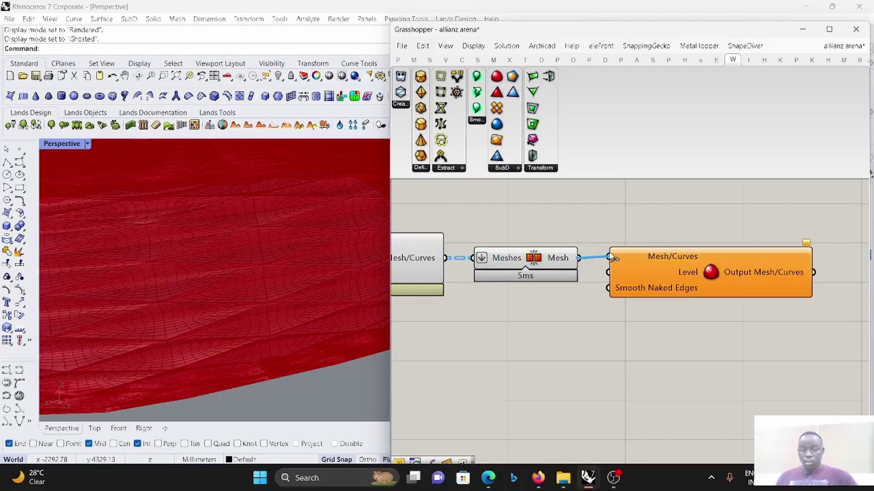
mouse_move(650, 261)
mouse_down()
mouse_move(700, 291)
mouse_move(599, 252)
mouse_up()
Turn off the preview of the components from Extrude Point through Mesh Join.
scroll(711, 295, down, 8)
right_click(592, 234)
click(595, 254)
Set the Perspective viewport to Rendered display mode.
scroll(326, 300, down, 6)
scroll(326, 299, up, 2)
click(87, 144)
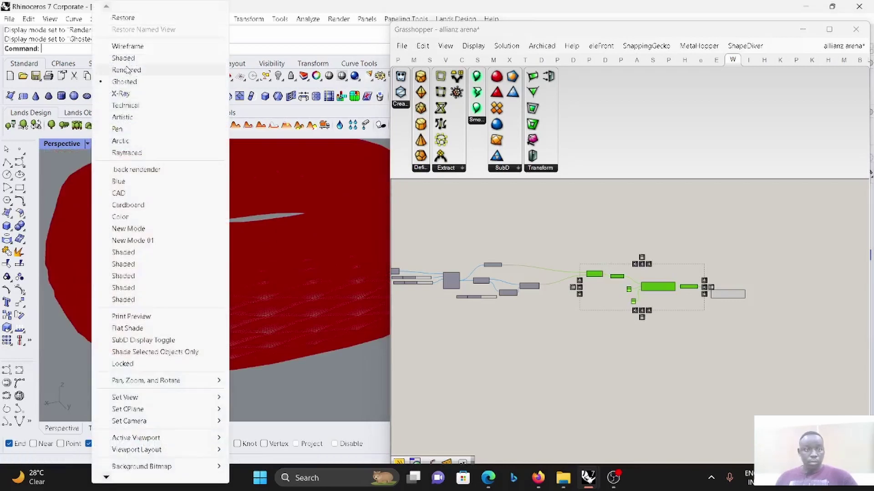
click(128, 69)
scroll(225, 236, up, 2)
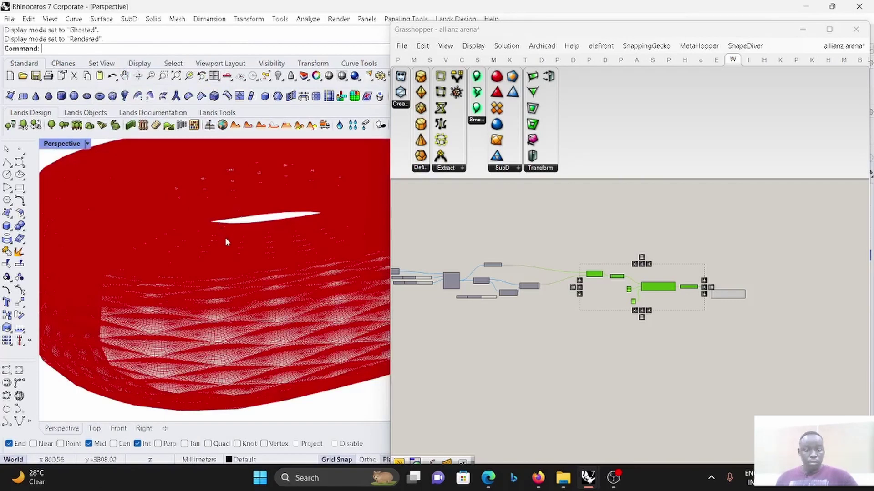
Add a Custom Preview component and connect the second Catmull-Clark Subdivision's Output Mesh/Curves to its Geometry input.
double_click(775, 303)
text(pre)
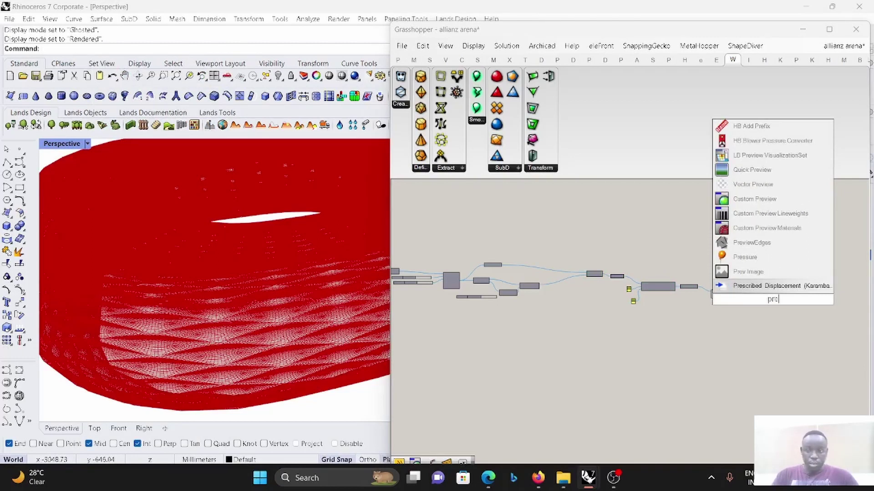
click(753, 198)
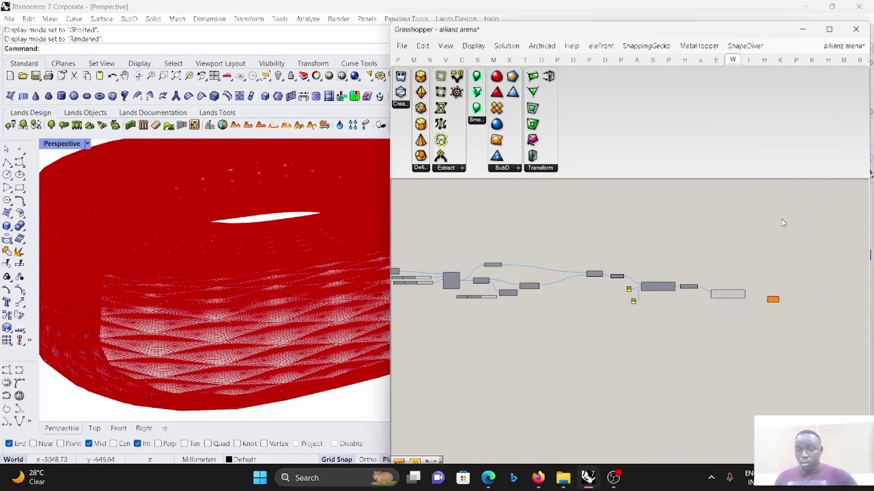
scroll(757, 339, up, 3)
scroll(758, 339, up, 1)
drag(747, 327, 642, 307)
Turn off the preview of the second Catmull-Clark Subdivision and of the mesh components feeding it, leaving Custom Preview on.
scroll(689, 335, down, 4)
drag(694, 359, 455, 250)
right_click(578, 212)
click(592, 228)
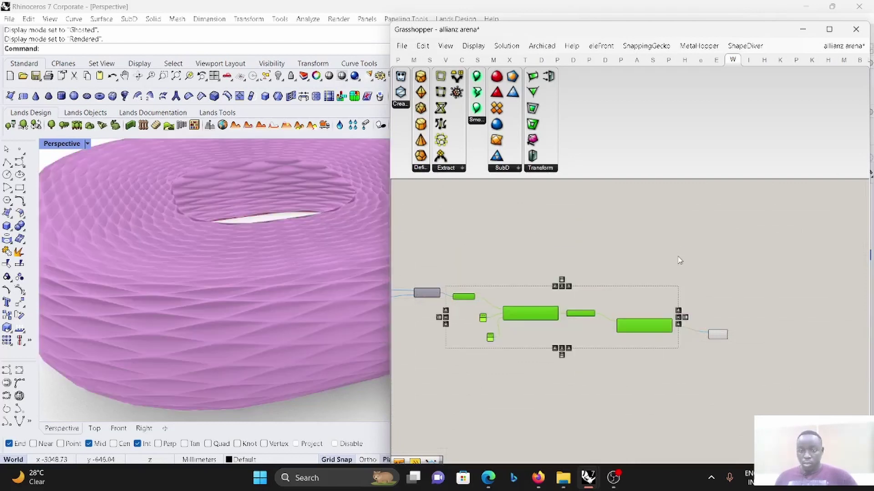
click(682, 263)
scroll(686, 310, up, 2)
right_drag(273, 292, 259, 328)
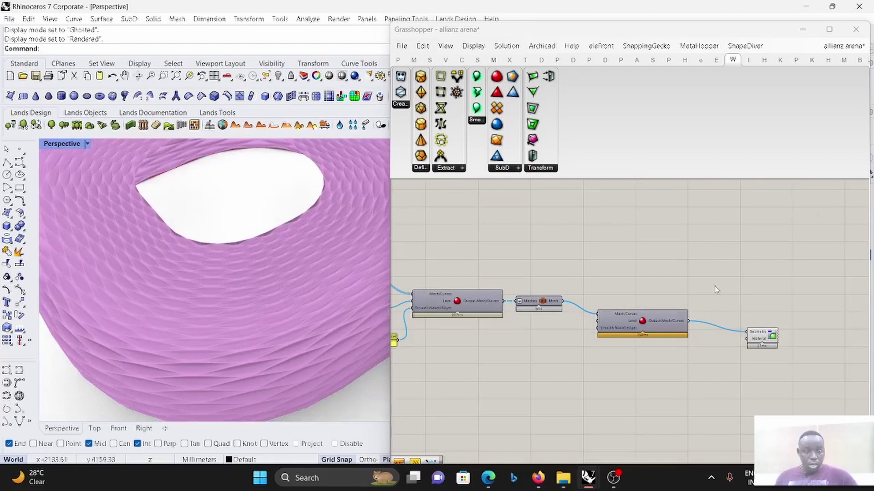
Add a Negative component, connect the Amplitude component's Vector to its Value, and feed its Result into Move's Motion input.
scroll(687, 306, down, 3)
scroll(686, 306, up, 5)
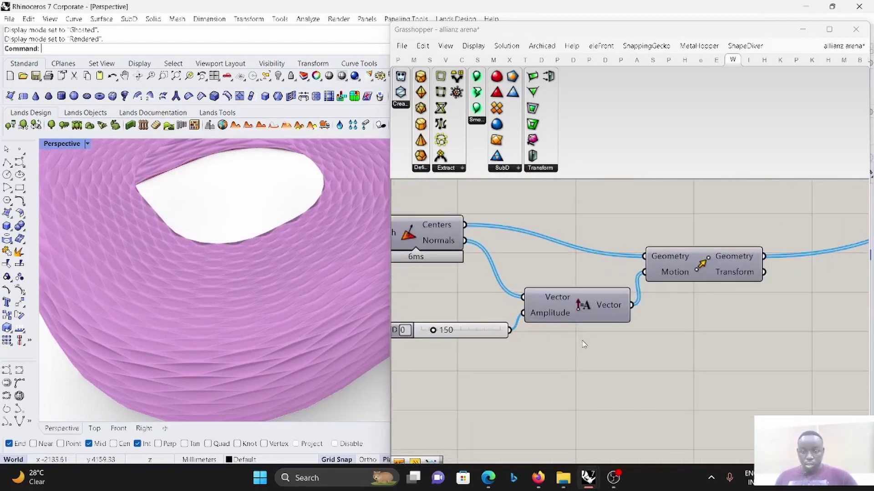
double_click(652, 354)
text(ne)
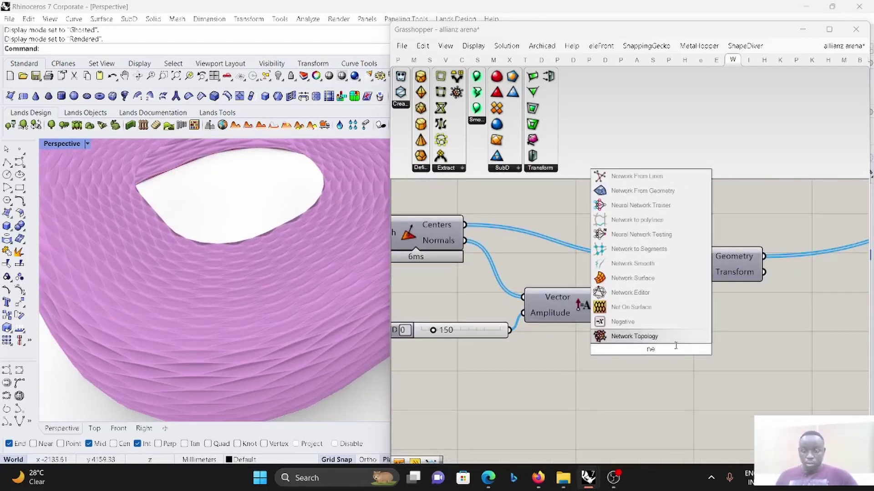
click(637, 322)
scroll(626, 308, up, 2)
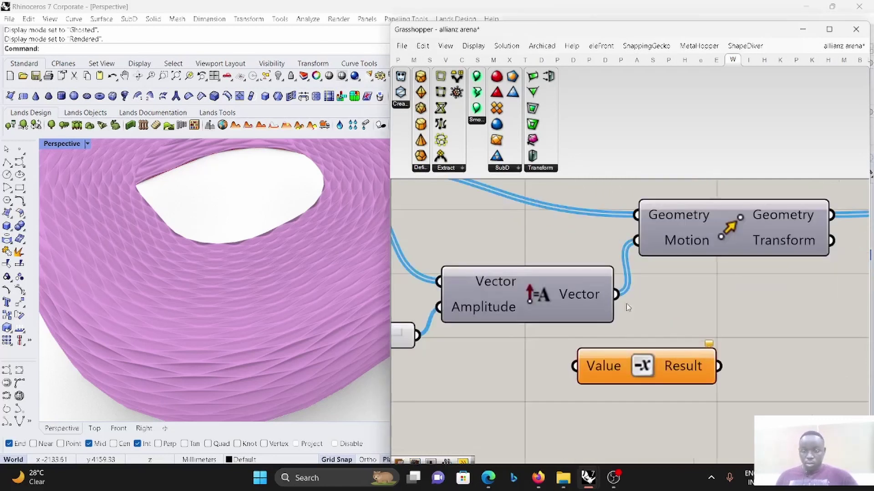
drag(596, 338, 574, 366)
drag(716, 364, 646, 256)
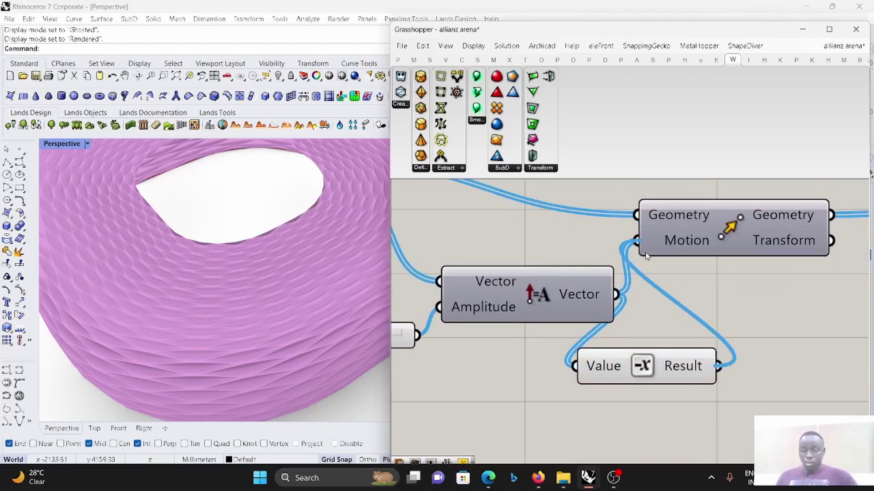
scroll(261, 308, down, 4)
scroll(261, 329, up, 4)
right_drag(261, 329, 263, 273)
scroll(637, 296, down, 5)
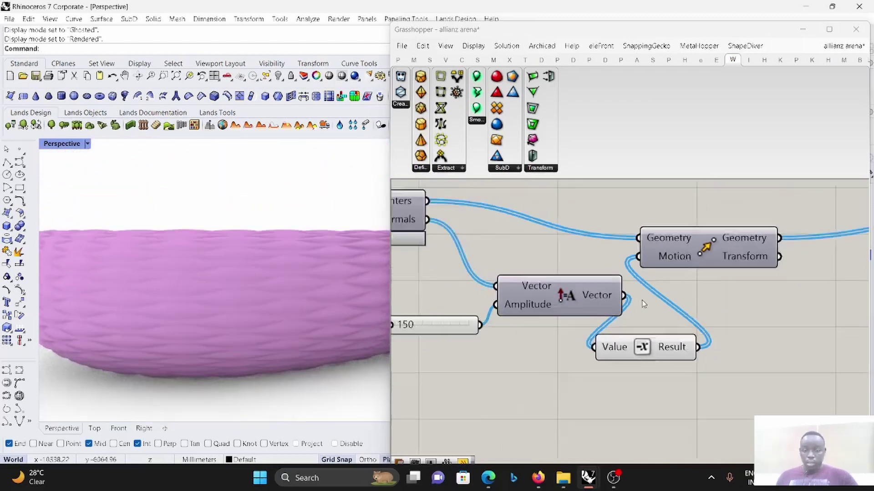
Add a white Colour Swatch and connect it to the Material input of Custom Preview.
scroll(779, 305, up, 3)
double_click(655, 343)
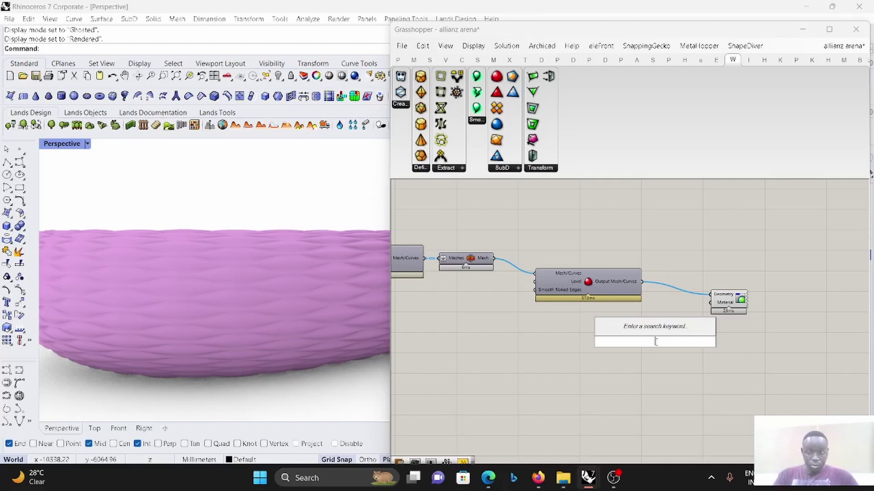
text(sw)
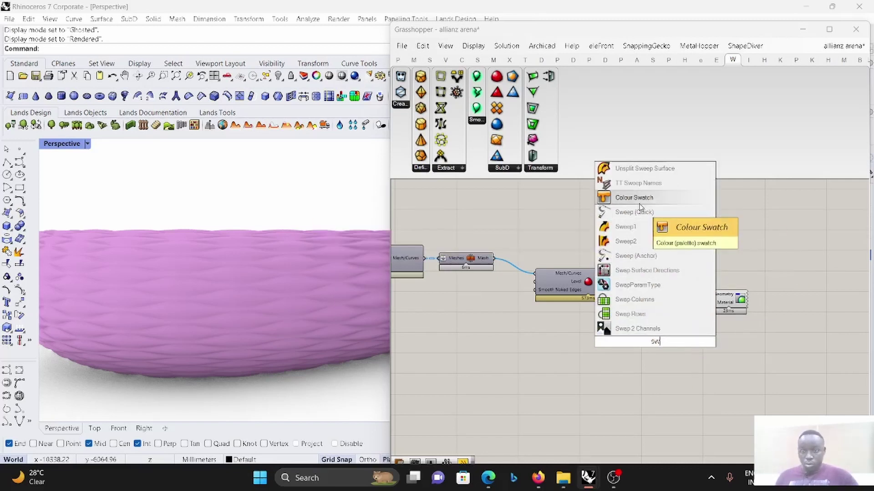
click(640, 207)
scroll(724, 311, up, 4)
drag(725, 324, 685, 367)
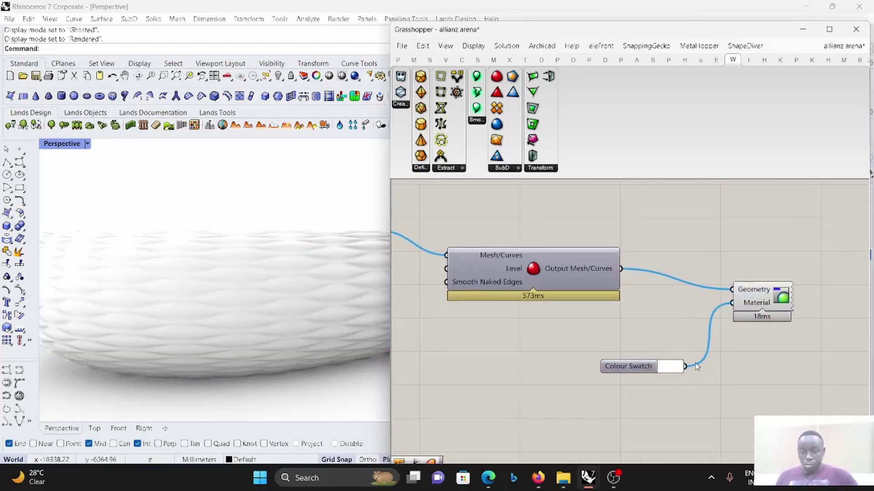
right_drag(192, 296, 300, 336)
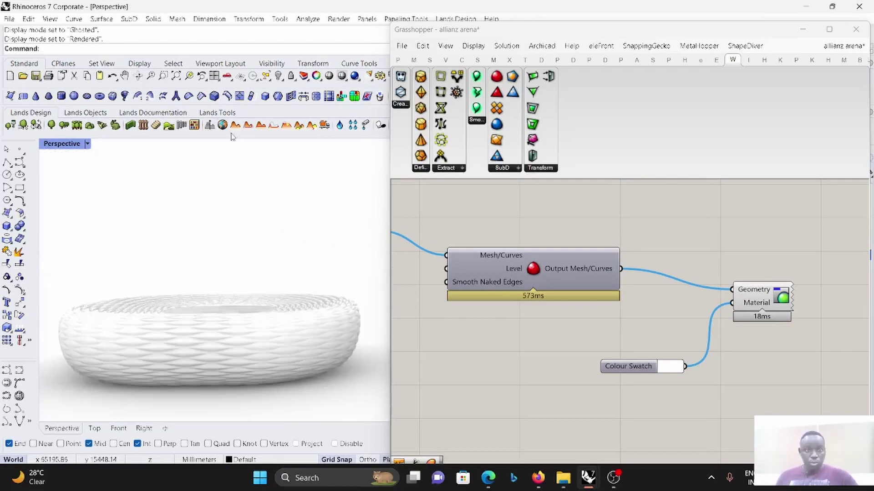
Turn on the preview of the Face Boundaries component that supplies the panel outlines.
click(63, 64)
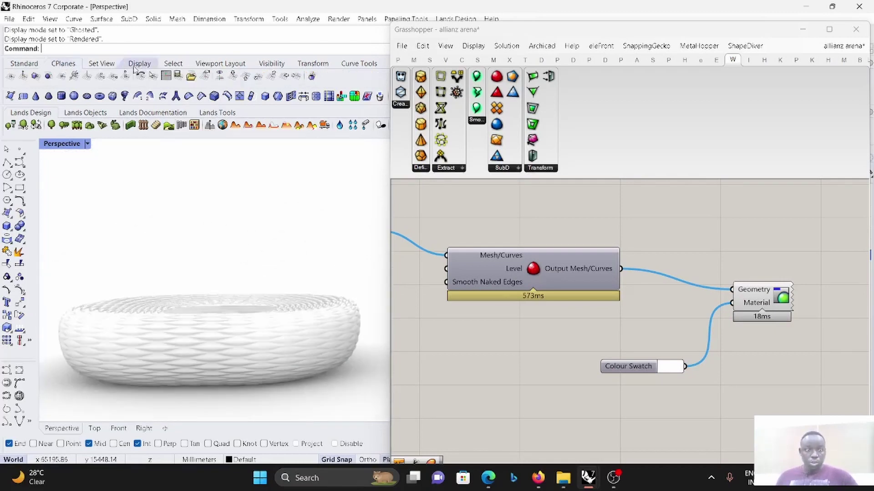
scroll(674, 310, down, 9)
scroll(600, 295, up, 7)
scroll(499, 278, down, 5)
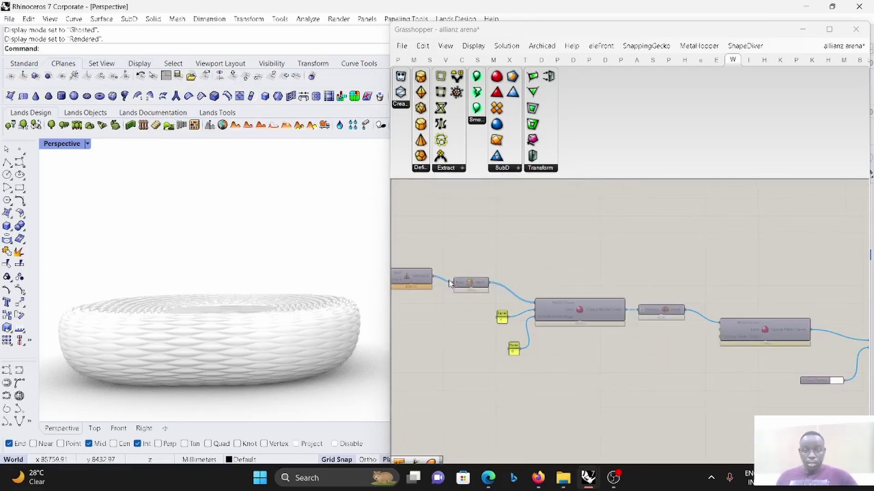
scroll(593, 300, up, 5)
scroll(587, 298, down, 5)
scroll(505, 291, up, 4)
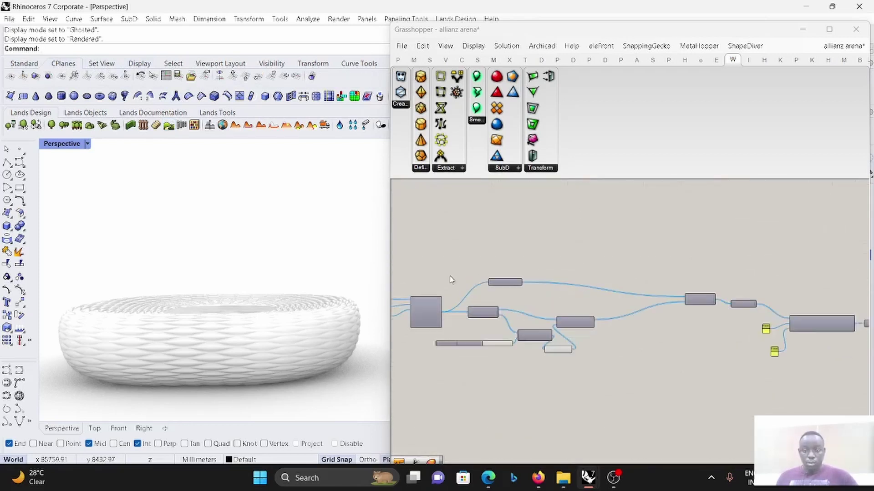
drag(558, 299, 497, 241)
right_click(498, 238)
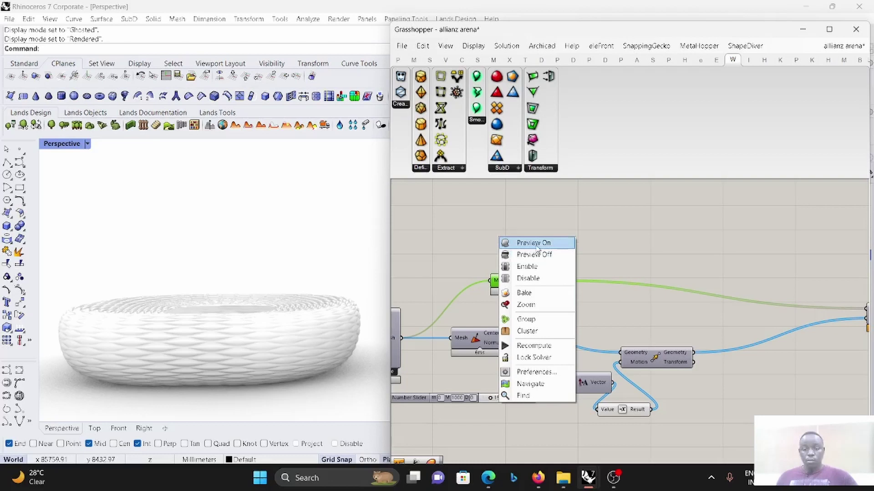
click(536, 245)
click(517, 266)
right_drag(291, 296, 268, 353)
click(101, 63)
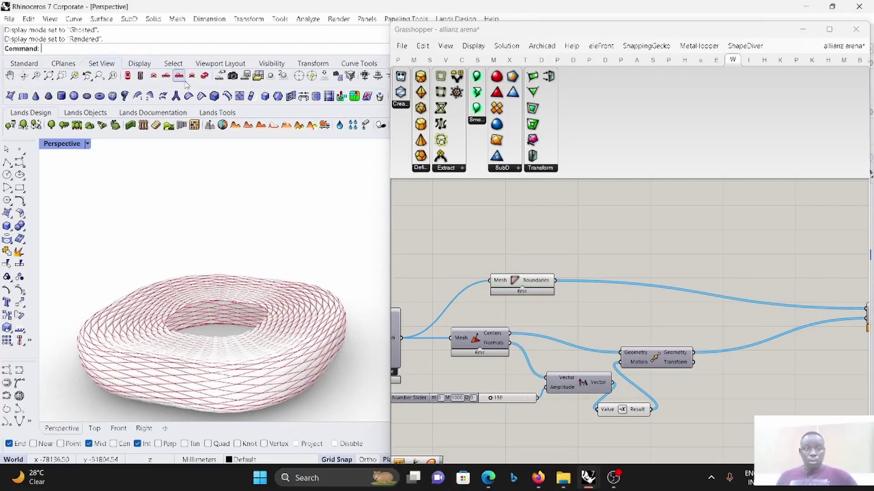